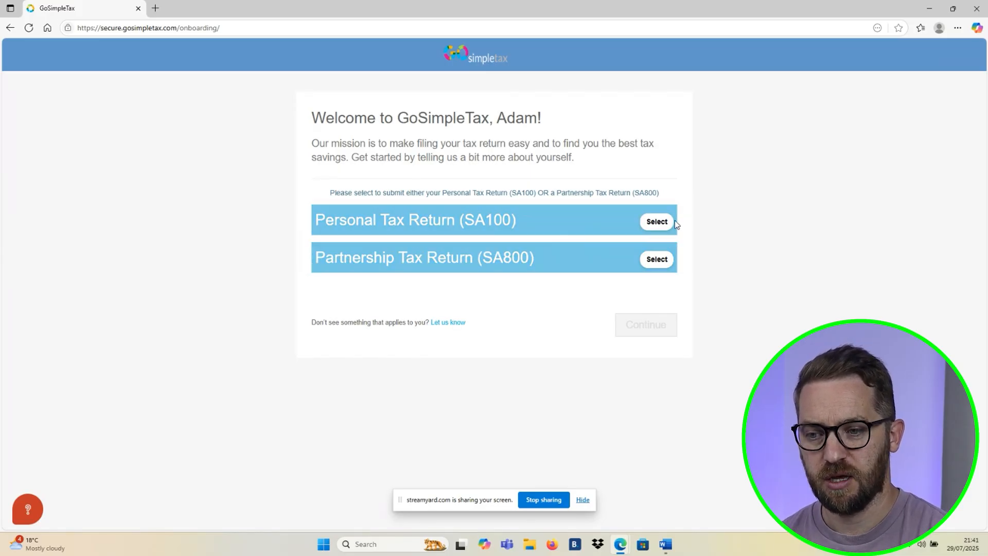
- Choose the Personal Tax Return (SA100) and review the income source options offered for it
{"action": "left_click", "coordinate": [661, 225]}
{"action": "scroll", "coordinate": [578, 264], "scroll_direction": "down", "scroll_amount": 3}
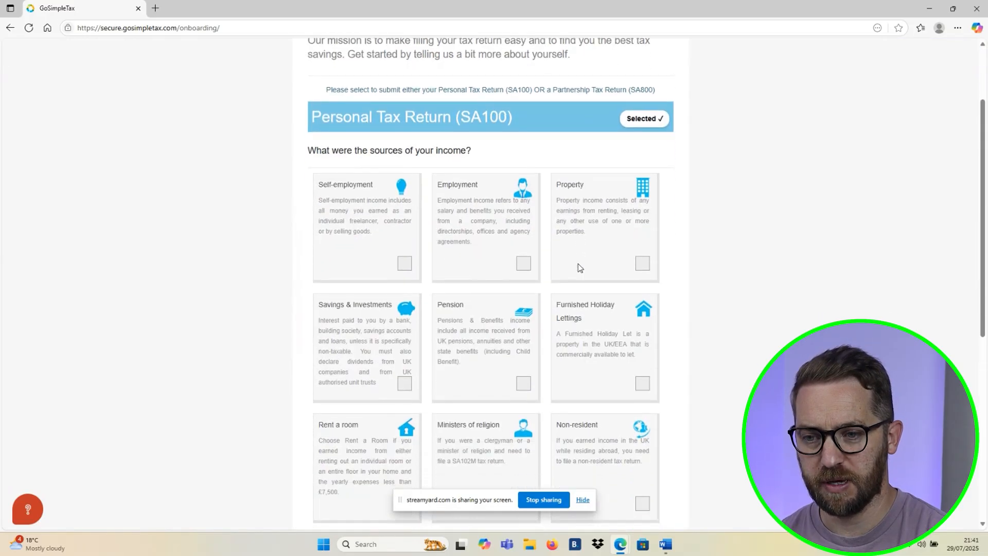
{"action": "scroll", "coordinate": [579, 267], "scroll_direction": "down", "scroll_amount": 1}
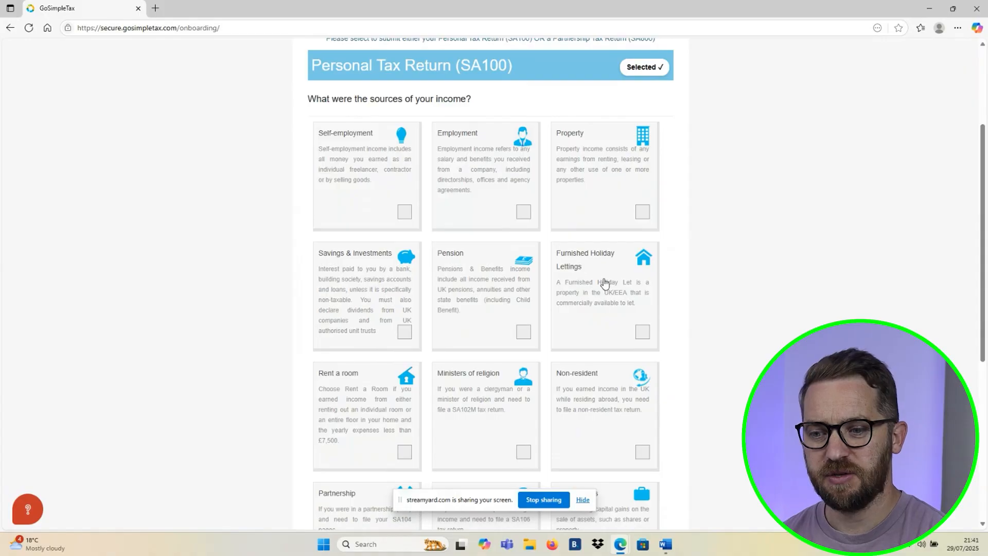
{"action": "scroll", "coordinate": [605, 283], "scroll_direction": "down", "scroll_amount": 2}
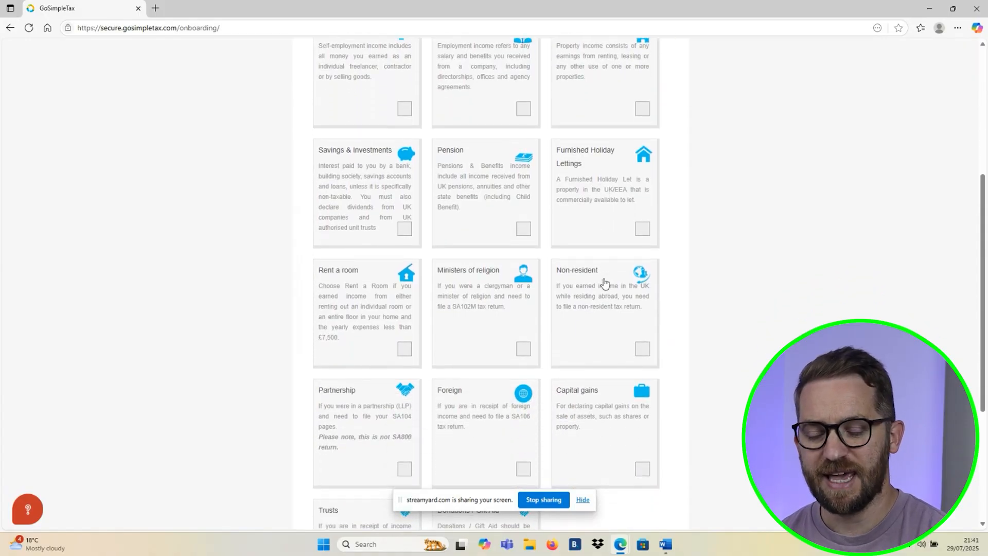
{"action": "scroll", "coordinate": [605, 283], "scroll_direction": "down", "scroll_amount": 1}
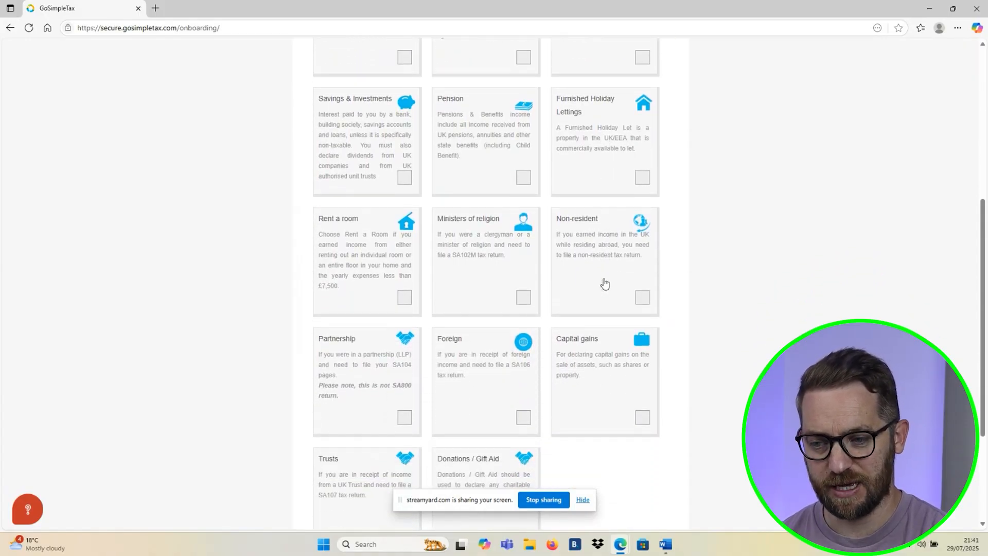
{"action": "scroll", "coordinate": [604, 284], "scroll_direction": "down", "scroll_amount": 1}
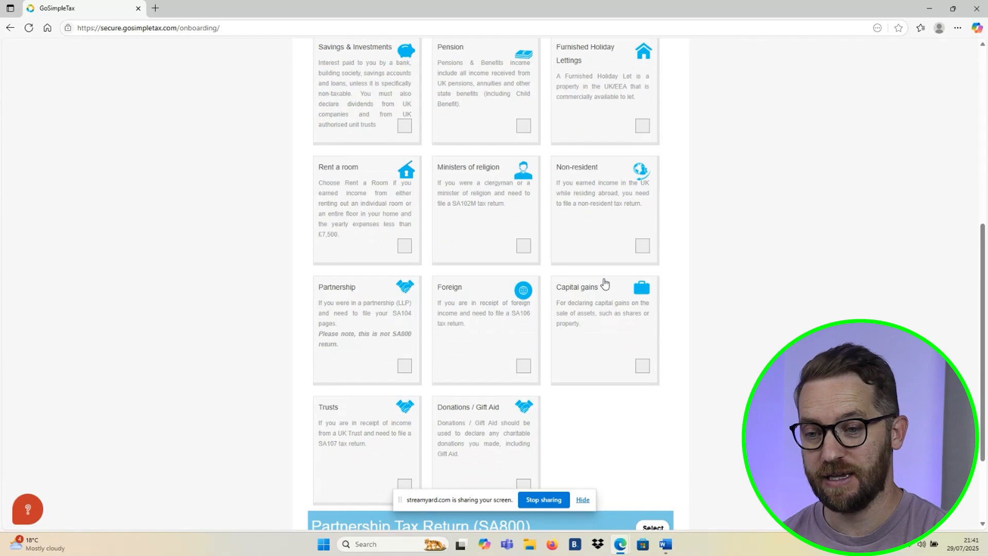
{"action": "scroll", "coordinate": [605, 282], "scroll_direction": "up", "scroll_amount": 7}
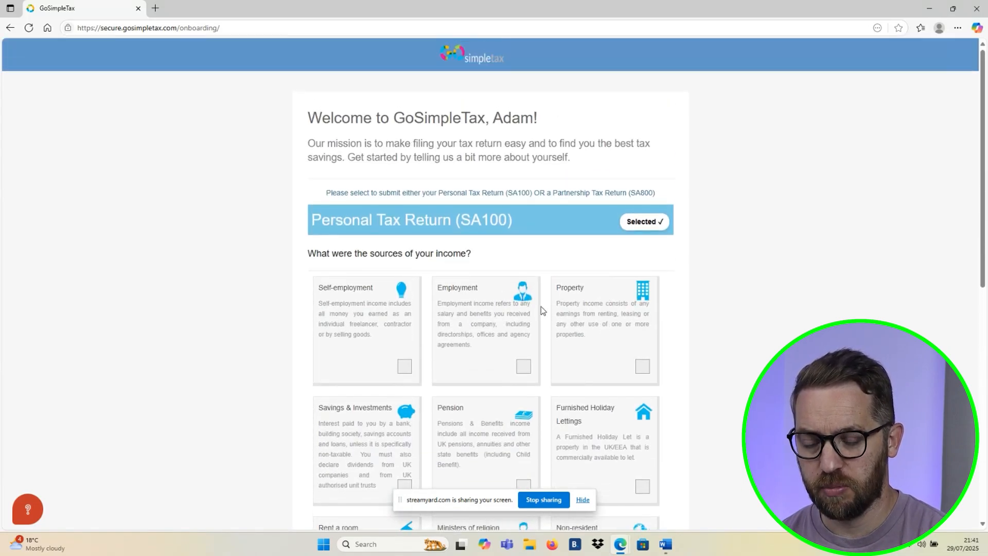
- Select Self-employment and Property as the income sources and continue to the tax return
{"action": "left_click", "coordinate": [406, 371]}
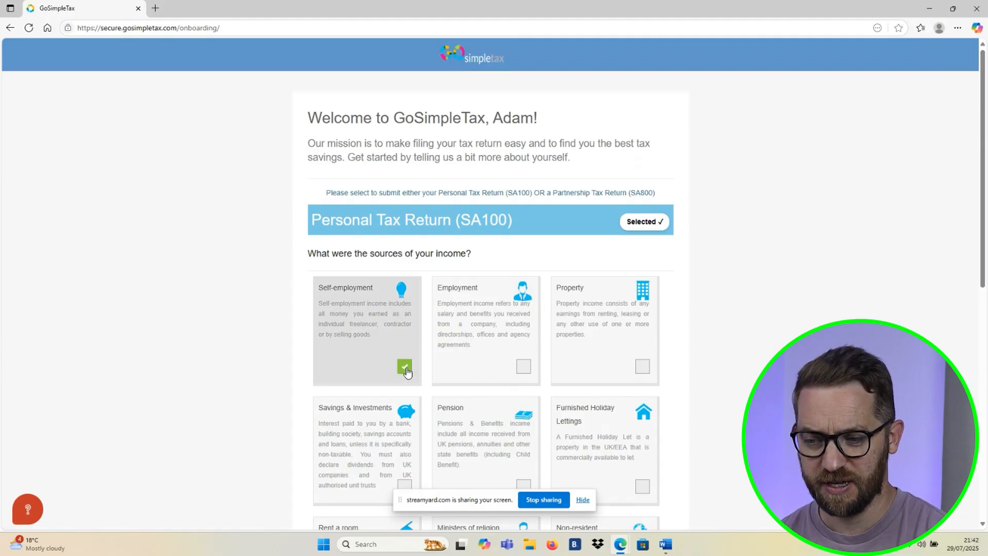
{"action": "scroll", "coordinate": [620, 324], "scroll_direction": "down", "scroll_amount": 1}
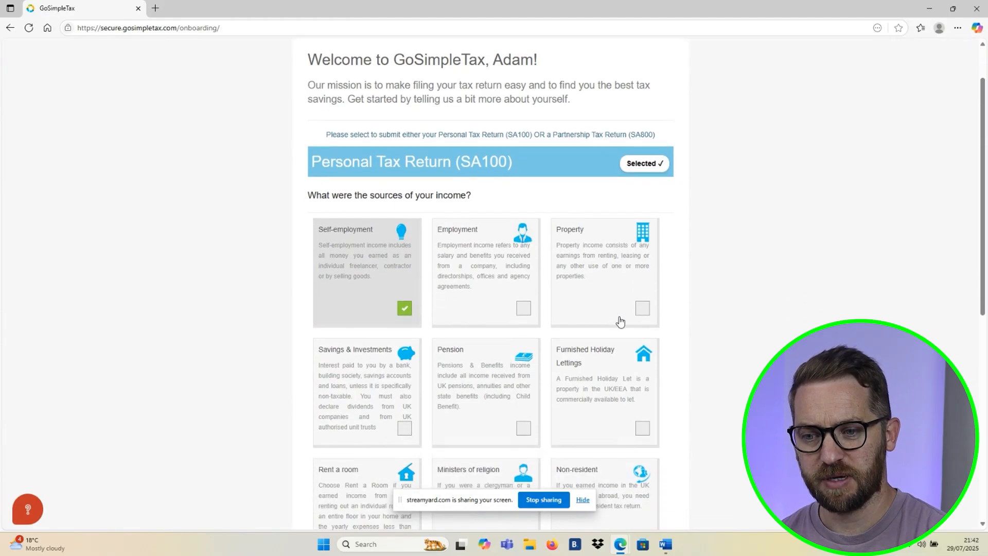
{"action": "scroll", "coordinate": [620, 321], "scroll_direction": "down", "scroll_amount": 1}
{"action": "left_click", "coordinate": [643, 266]}
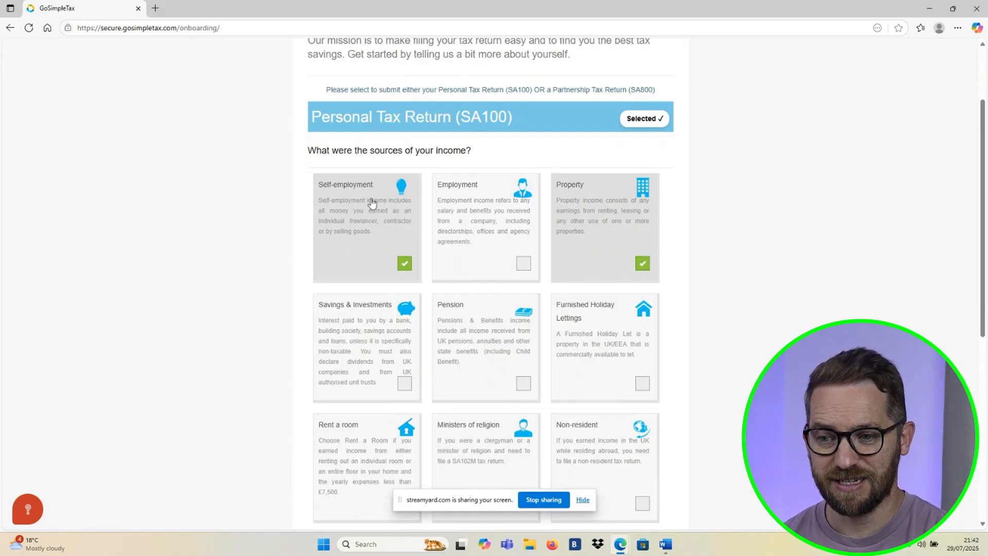
{"action": "scroll", "coordinate": [576, 249], "scroll_direction": "down", "scroll_amount": 2}
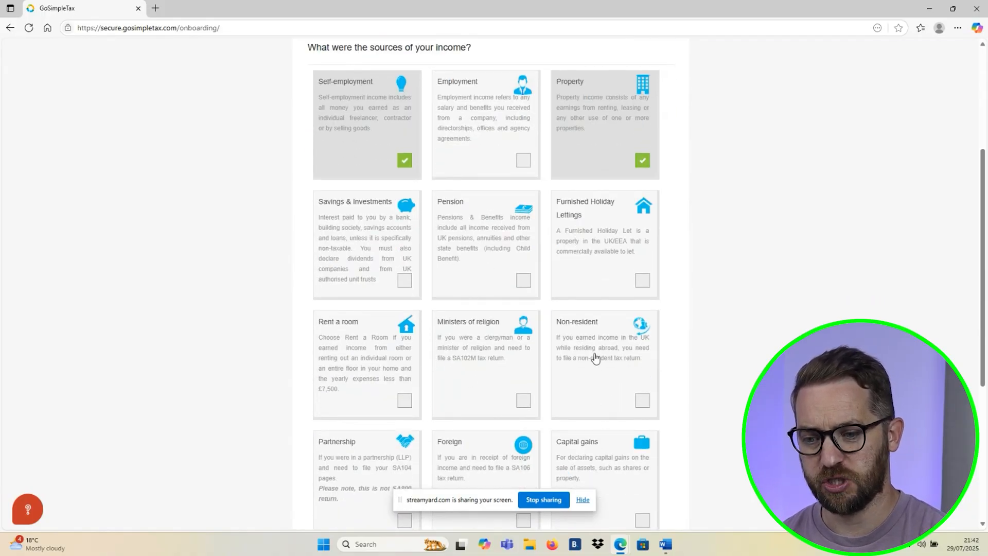
{"action": "scroll", "coordinate": [592, 354], "scroll_direction": "down", "scroll_amount": 4}
{"action": "scroll", "coordinate": [595, 358], "scroll_direction": "down", "scroll_amount": 2}
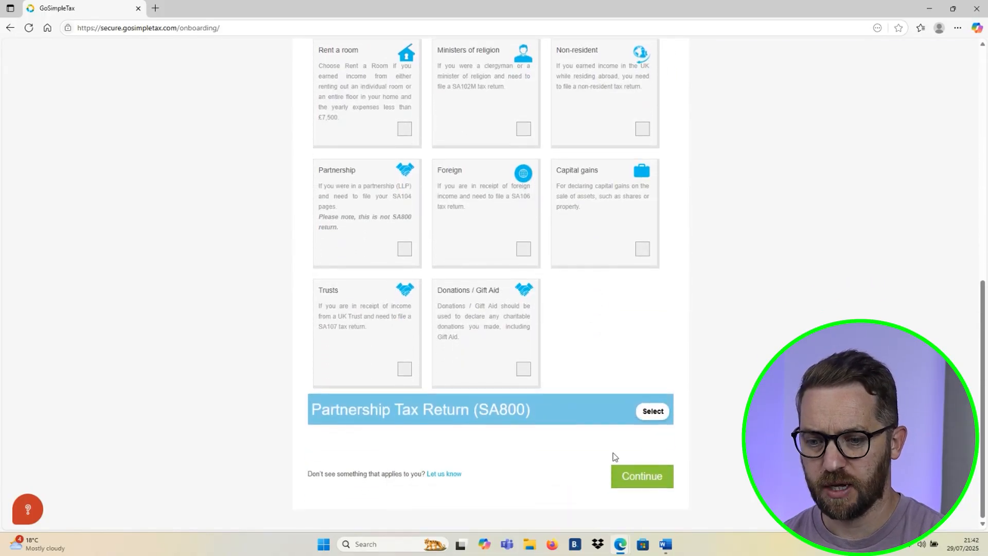
{"action": "left_click", "coordinate": [637, 480]}
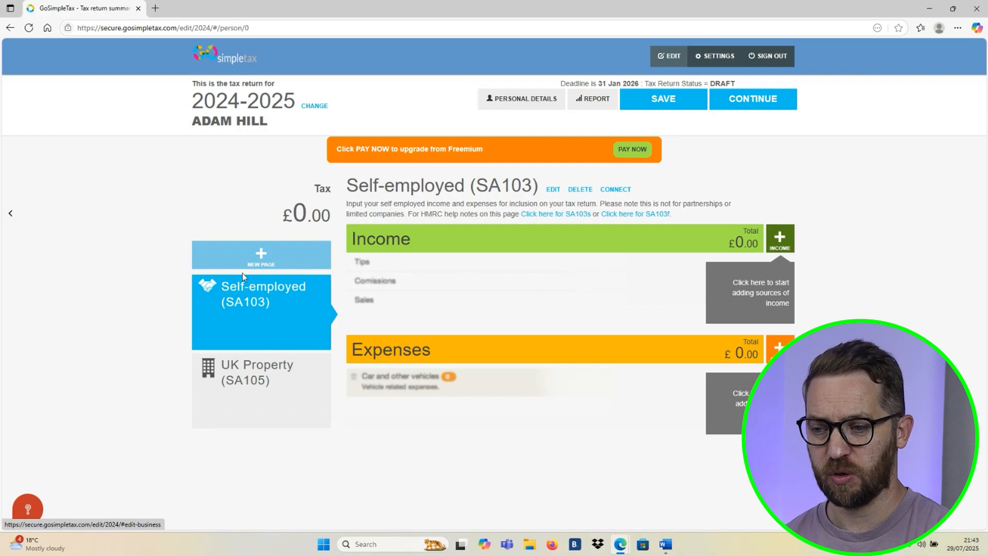
- View the UK Property (SA105) page and return to the Self-employed (SA103) page
{"action": "left_click", "coordinate": [298, 365]}
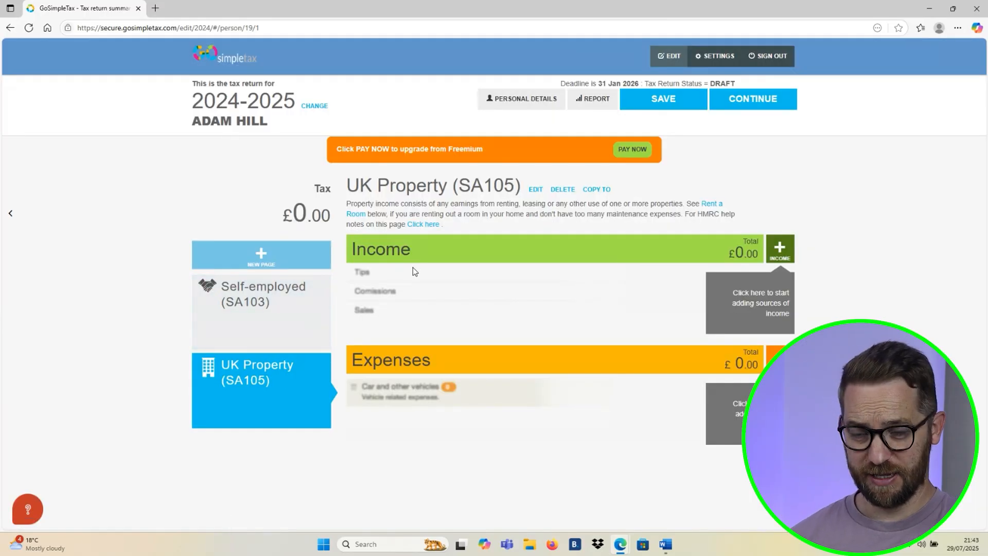
{"action": "left_click", "coordinate": [218, 299]}
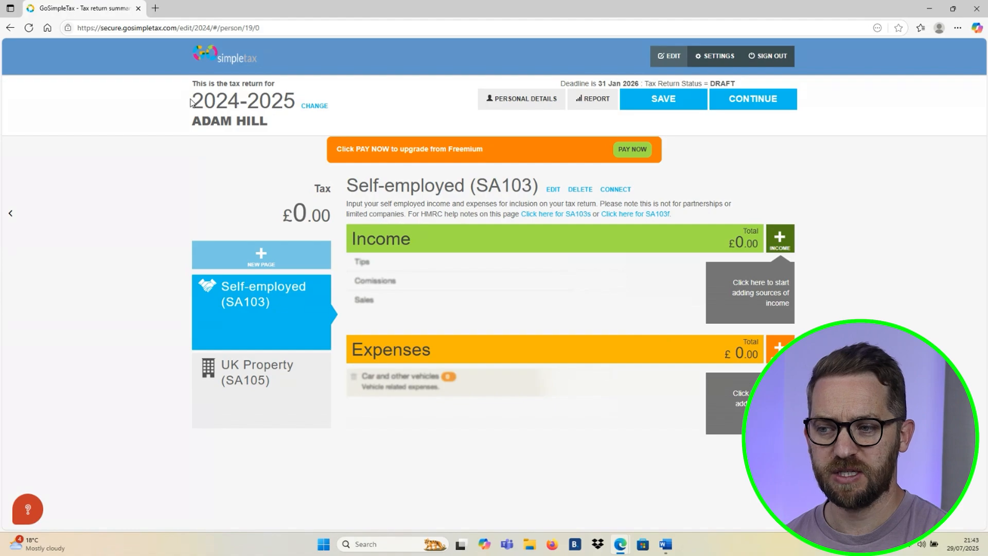
- Check the return's tax year and view the list of available tax years without switching
{"action": "left_click_drag", "start_coordinate": [191, 102], "coordinate": [296, 102]}
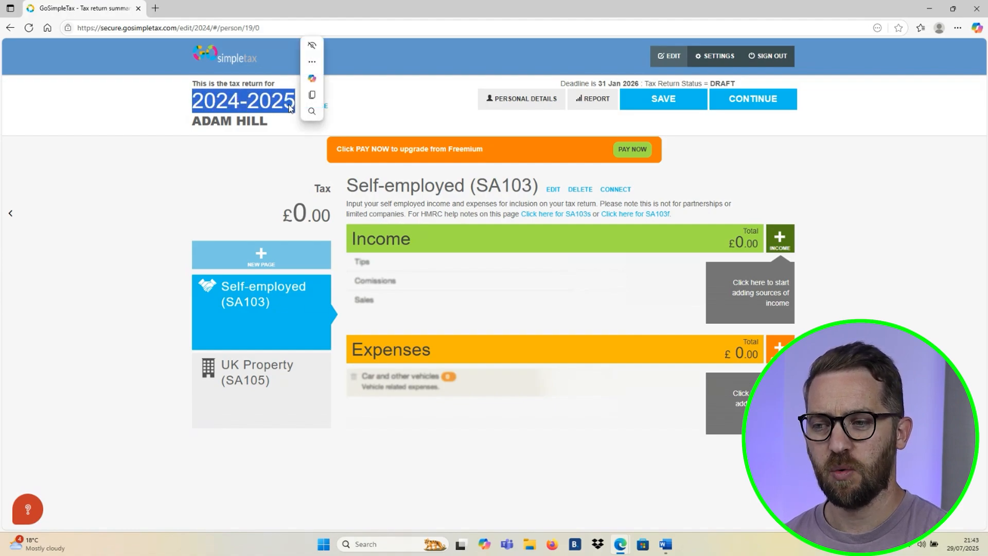
{"action": "left_click", "coordinate": [277, 101]}
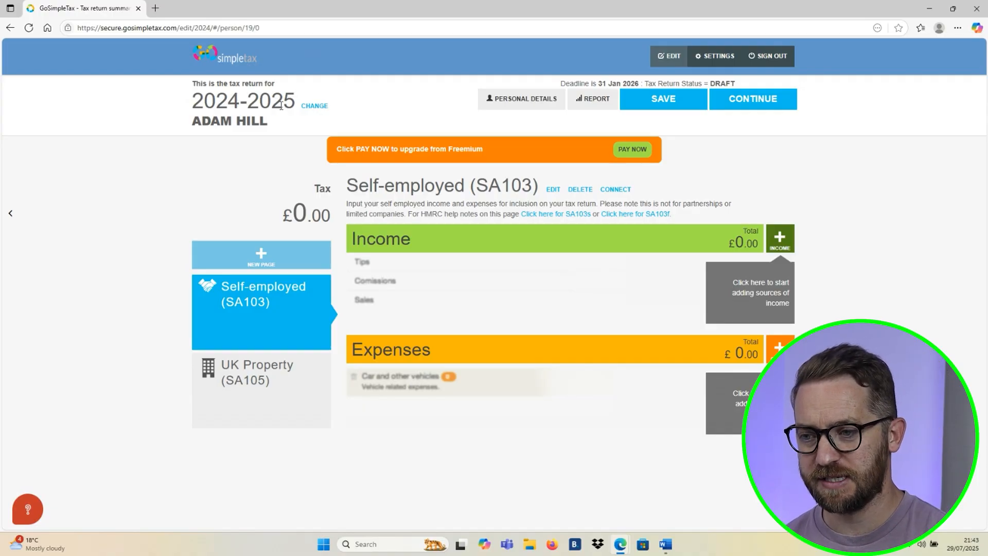
{"action": "left_click", "coordinate": [314, 105]}
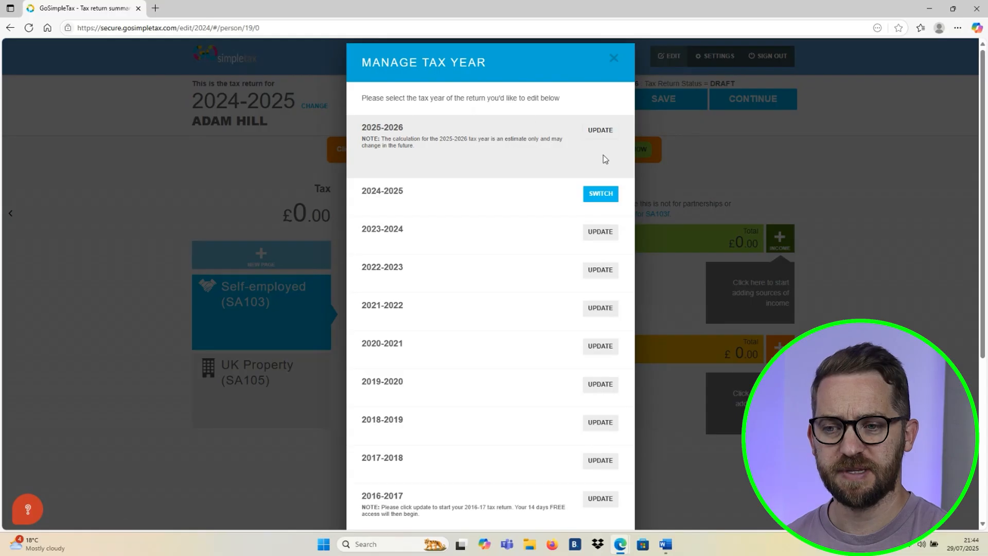
{"action": "left_click", "coordinate": [613, 60]}
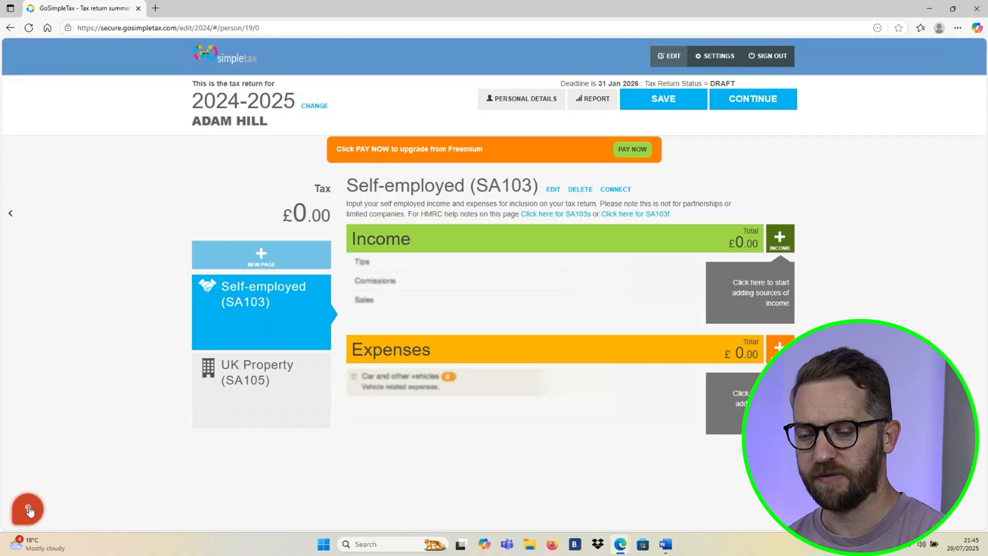
- Look through the help widget's knowledge base and ticket options
{"action": "left_click", "coordinate": [29, 510]}
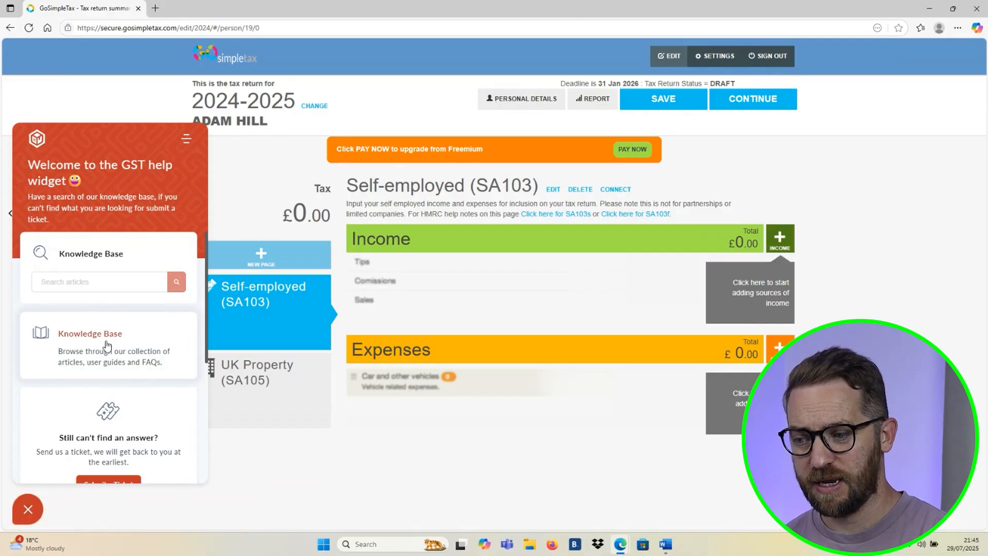
{"action": "scroll", "coordinate": [107, 345], "scroll_direction": "down", "scroll_amount": 1}
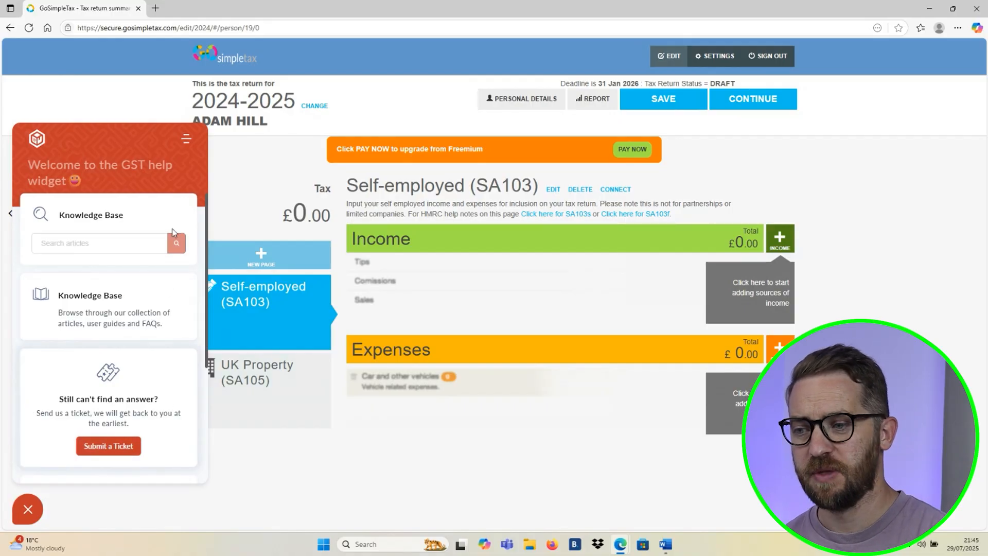
{"action": "left_click", "coordinate": [185, 138]}
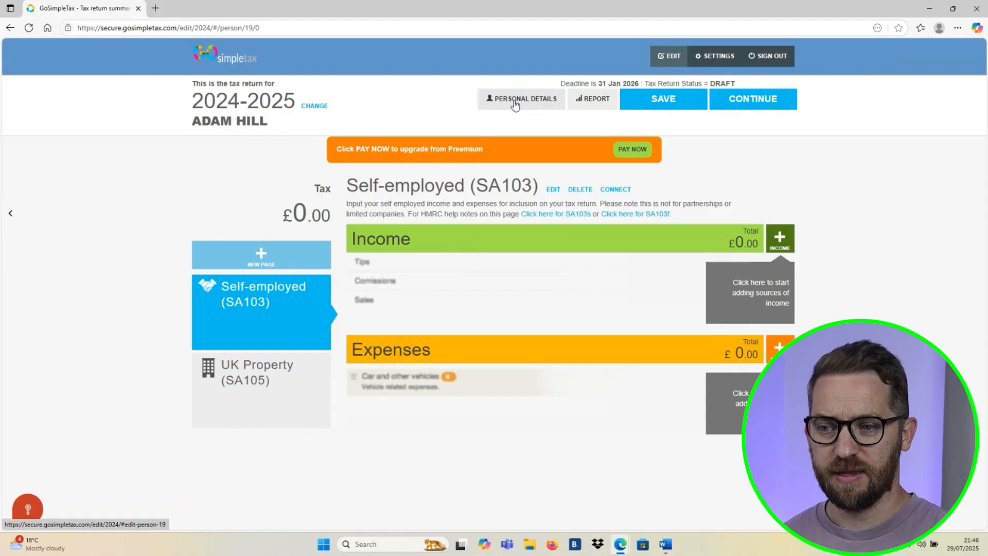
- Review all the fields of the personal details form, try to save it without filling it in, and cancel it
{"action": "left_click", "coordinate": [515, 104]}
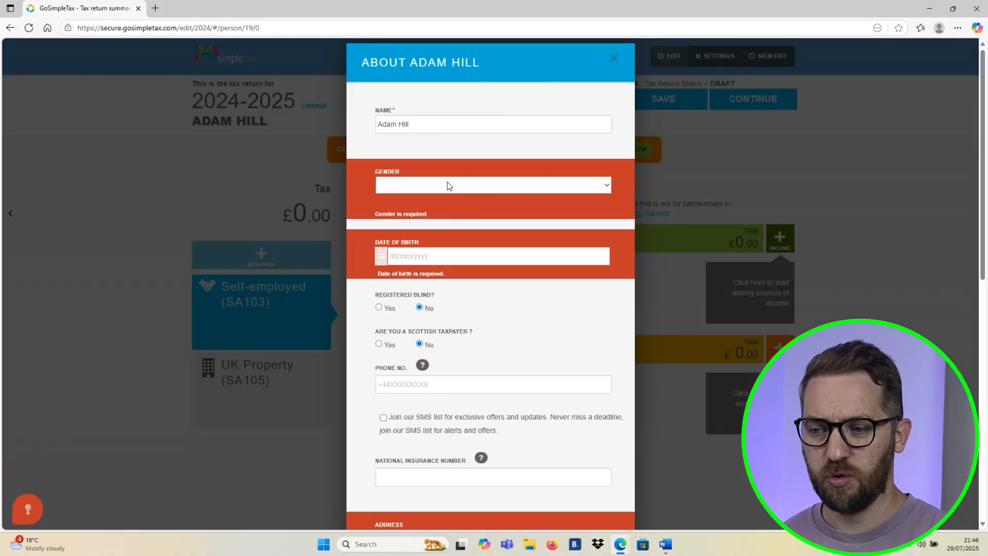
{"action": "scroll", "coordinate": [447, 182], "scroll_direction": "down", "scroll_amount": 3}
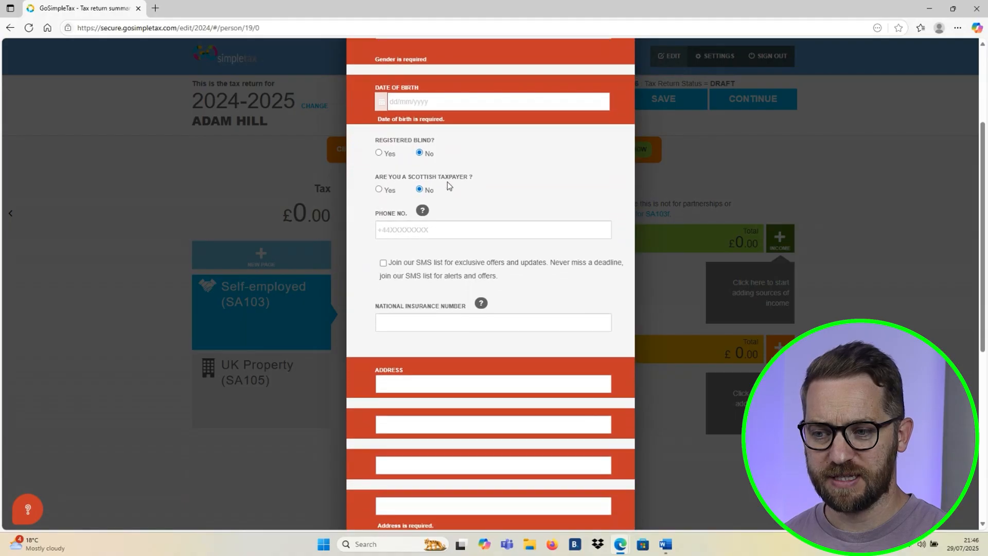
{"action": "scroll", "coordinate": [447, 183], "scroll_direction": "down", "scroll_amount": 1}
{"action": "scroll", "coordinate": [448, 182], "scroll_direction": "down", "scroll_amount": 1}
{"action": "scroll", "coordinate": [431, 306], "scroll_direction": "up", "scroll_amount": 5}
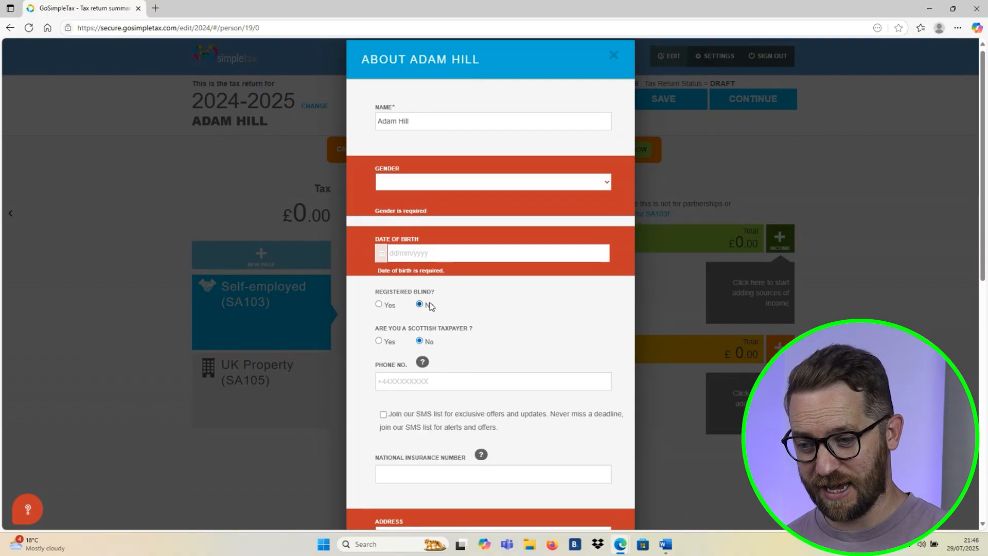
{"action": "scroll", "coordinate": [431, 306], "scroll_direction": "down", "scroll_amount": 7}
{"action": "scroll", "coordinate": [432, 307], "scroll_direction": "down", "scroll_amount": 3}
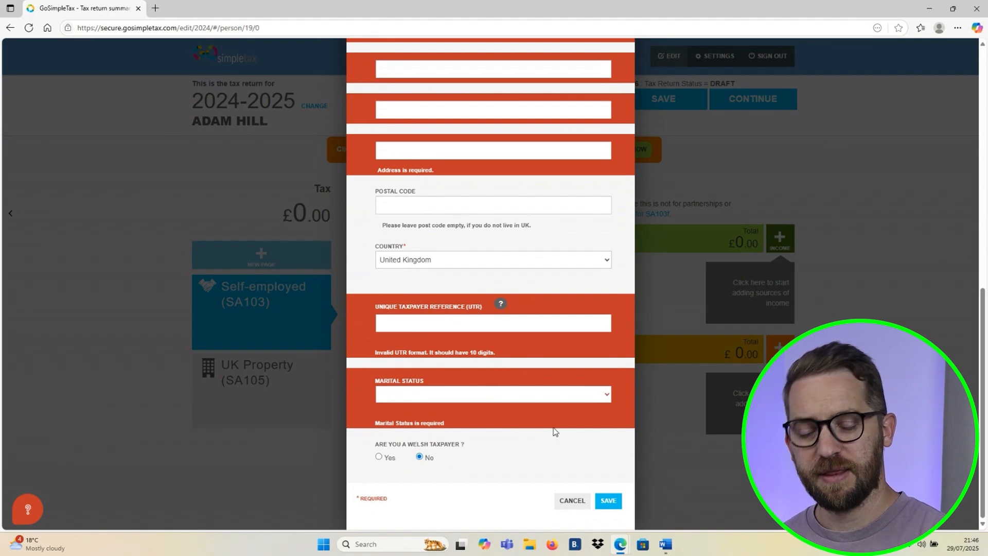
{"action": "left_click", "coordinate": [609, 508]}
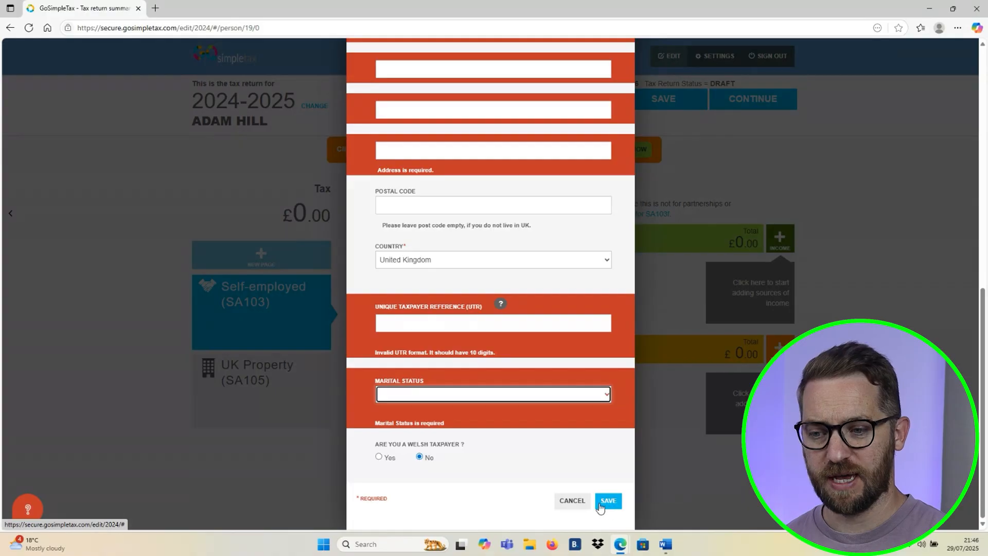
{"action": "left_click", "coordinate": [583, 502]}
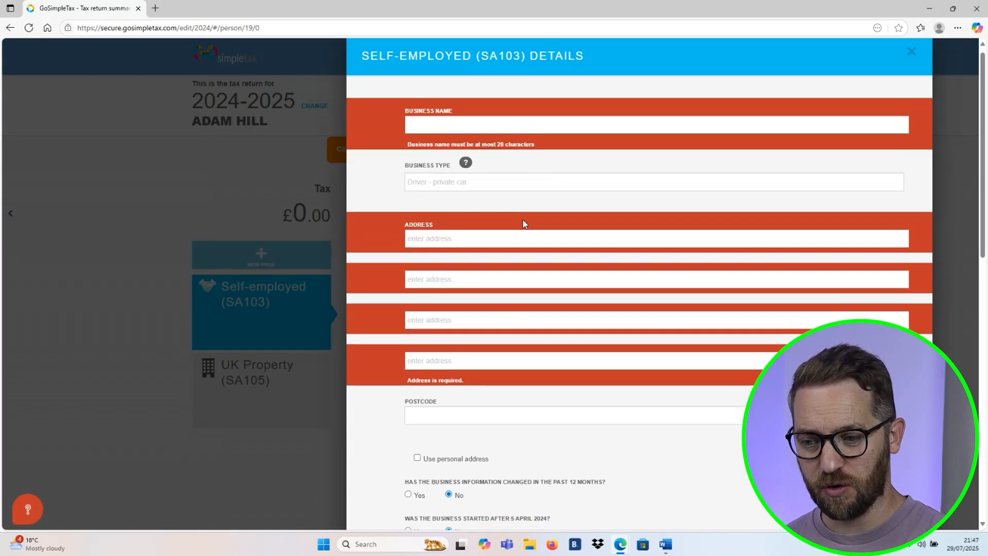
- Review the Self-employed (SA103) details form, from business name and address to accounting period and tax questions, and close it
{"action": "scroll", "coordinate": [523, 220], "scroll_direction": "down", "scroll_amount": 2}
{"action": "scroll", "coordinate": [523, 221], "scroll_direction": "down", "scroll_amount": 4}
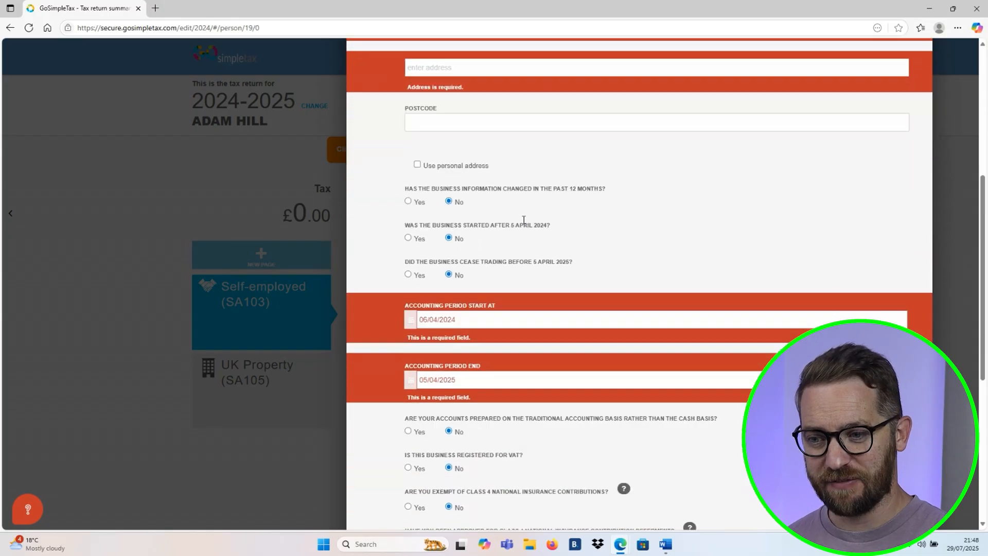
{"action": "scroll", "coordinate": [465, 201], "scroll_direction": "down", "scroll_amount": 2}
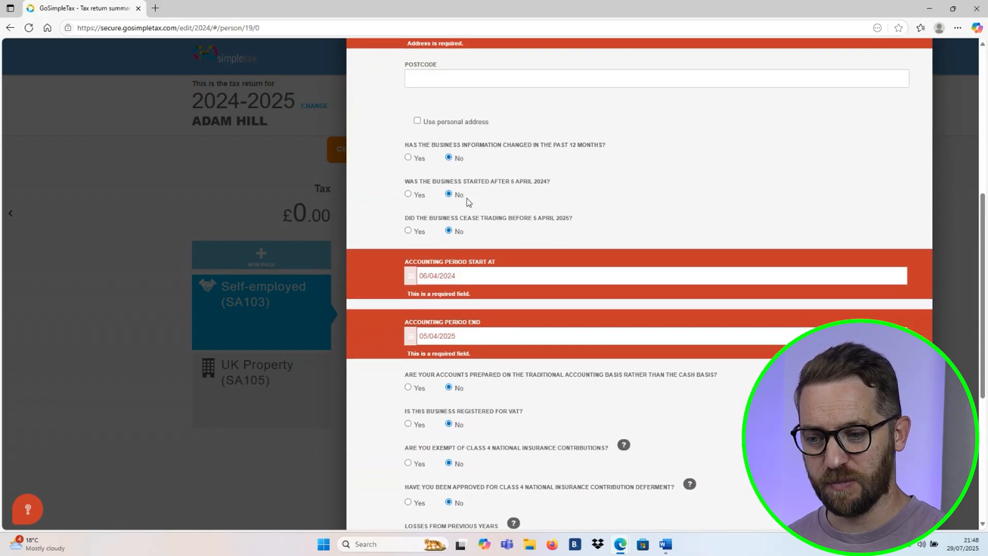
{"action": "scroll", "coordinate": [468, 199], "scroll_direction": "down", "scroll_amount": 3}
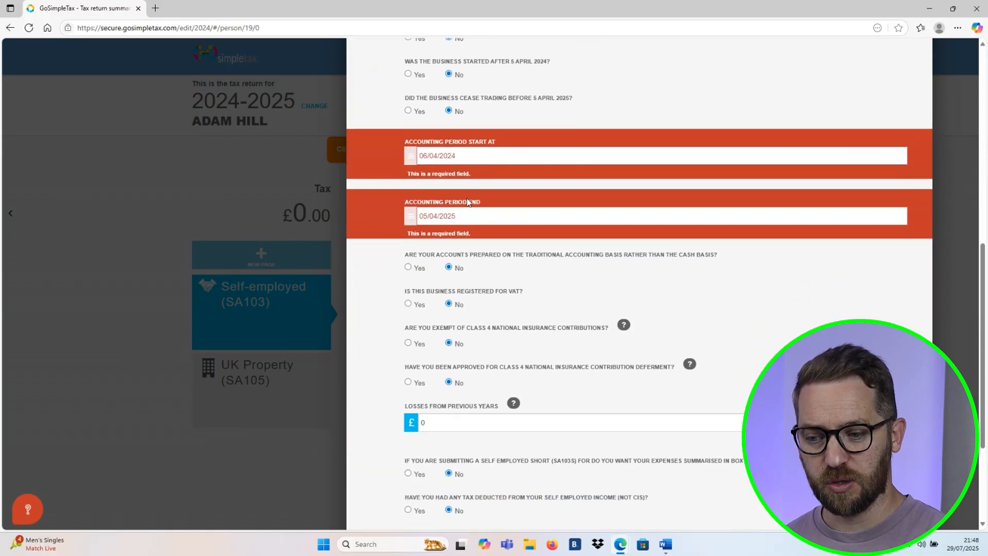
{"action": "scroll", "coordinate": [468, 201], "scroll_direction": "down", "scroll_amount": 1}
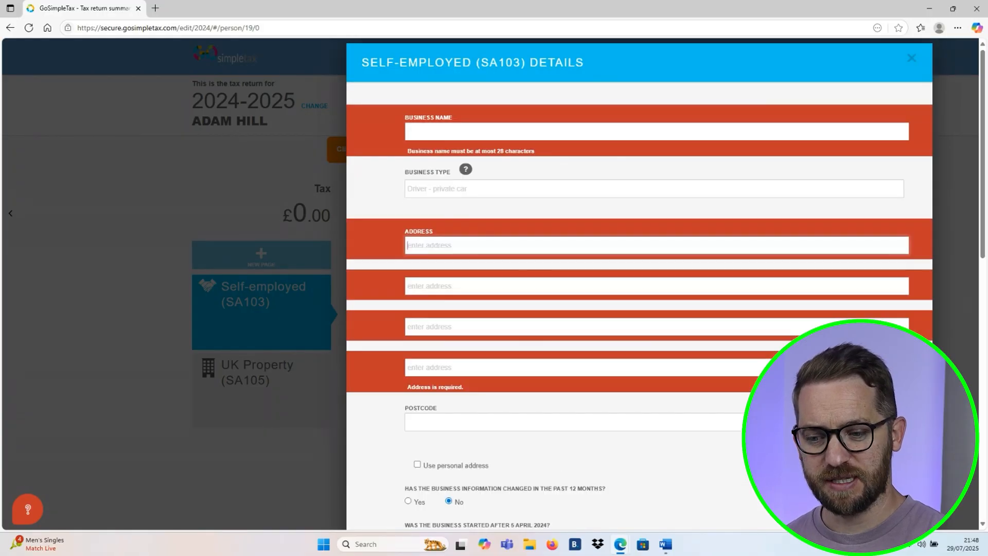
{"action": "scroll", "coordinate": [639, 284], "scroll_direction": "down", "scroll_amount": 11}
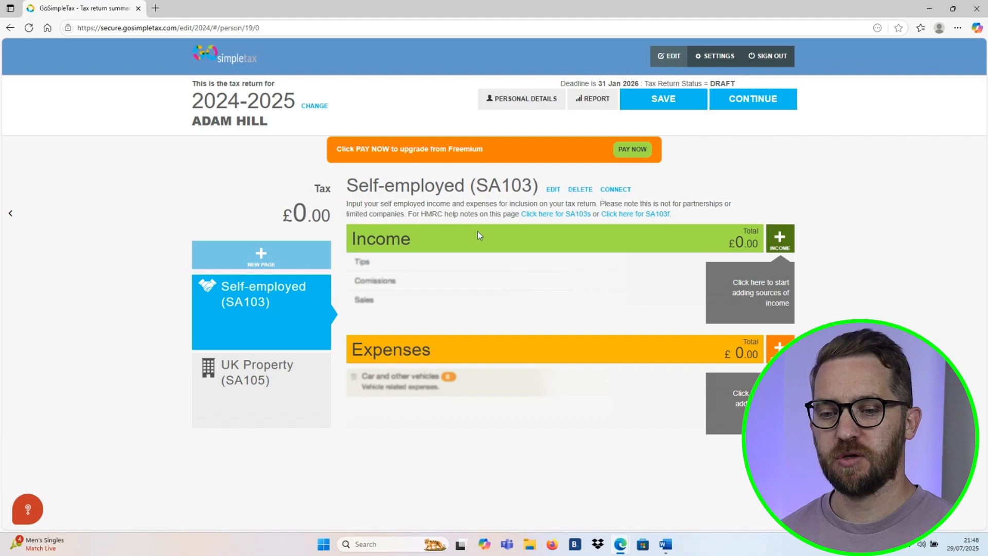
- Add a Sales income entry of £50,000 to the Self-employed (SA103) page, save it and check the tax due
{"action": "left_click", "coordinate": [783, 239]}
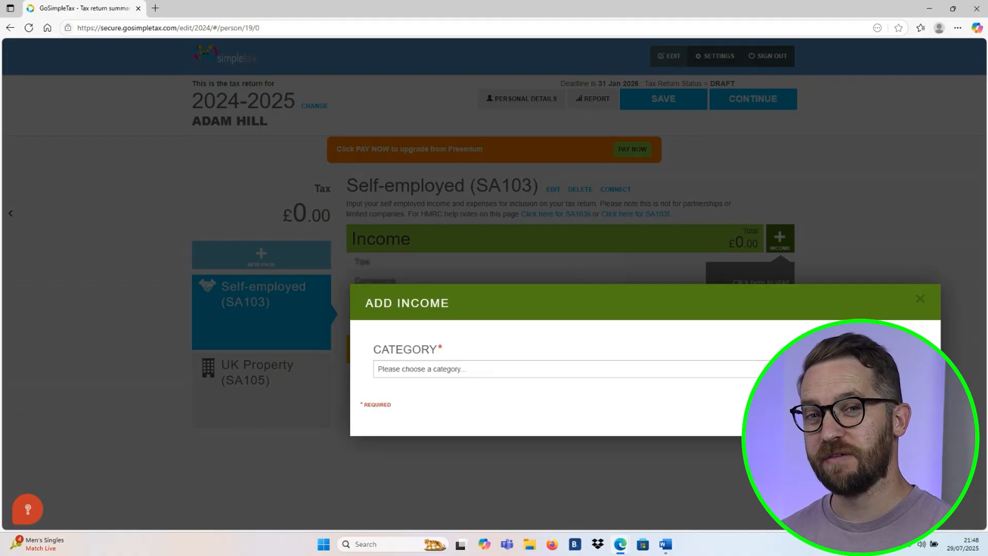
{"action": "left_click", "coordinate": [834, 369]}
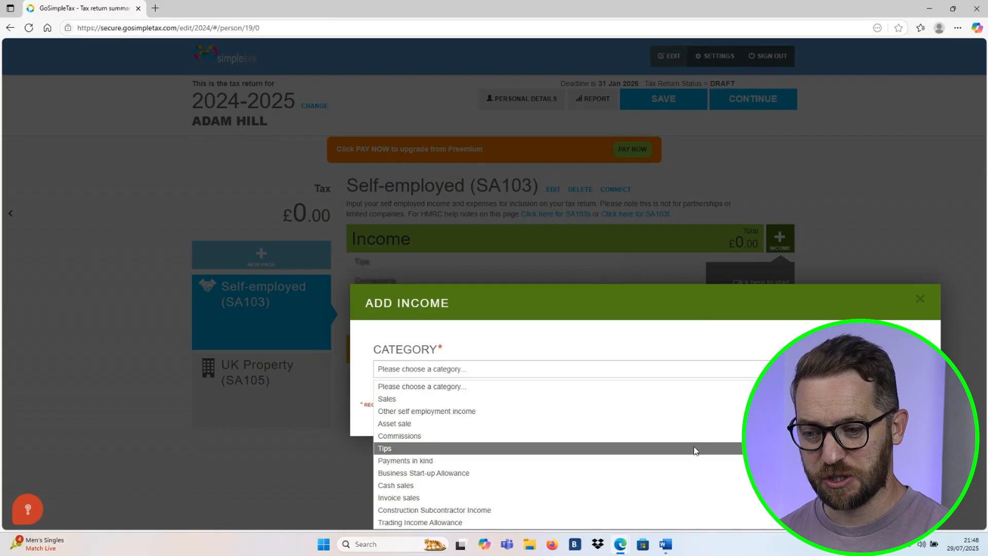
{"action": "left_click", "coordinate": [654, 401]}
{"action": "scroll", "coordinate": [653, 401], "scroll_direction": "down", "scroll_amount": 3}
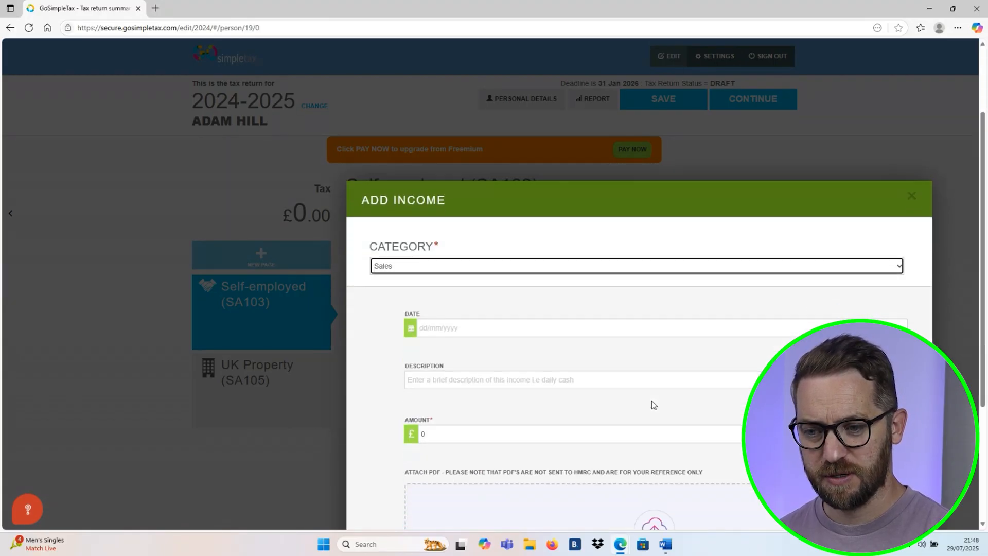
{"action": "scroll", "coordinate": [651, 401], "scroll_direction": "down", "scroll_amount": 2}
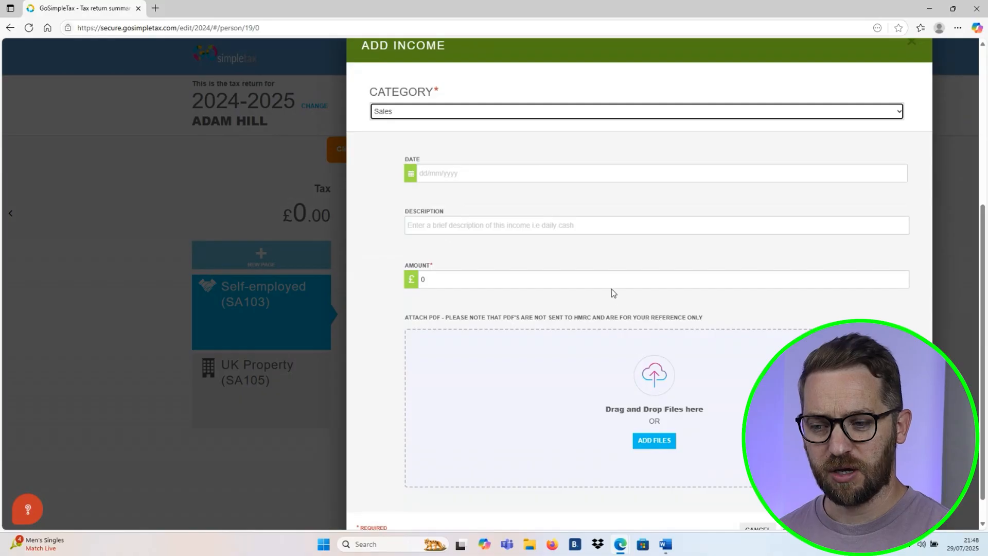
{"action": "left_click", "coordinate": [453, 278]}
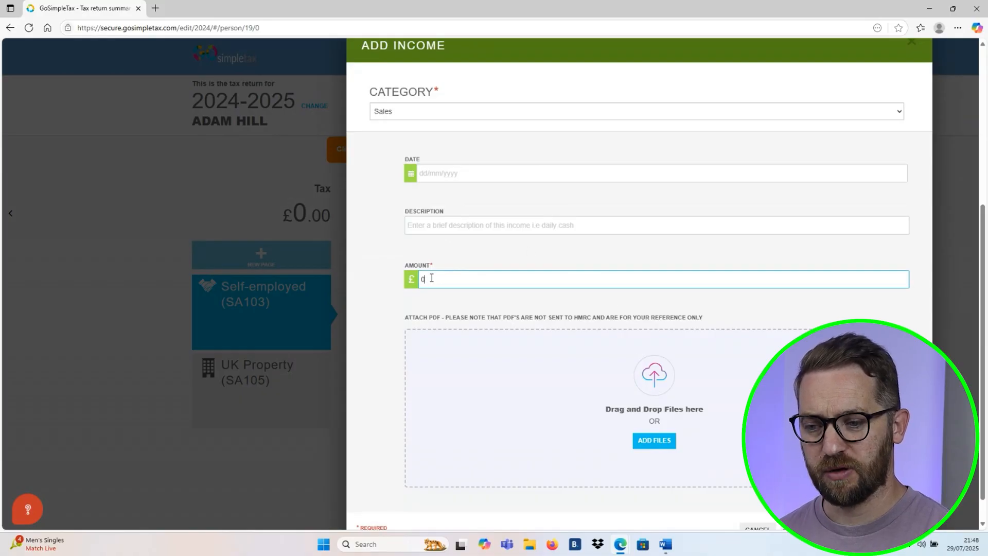
{"action": "left_click_drag", "start_coordinate": [431, 278], "coordinate": [407, 276]}
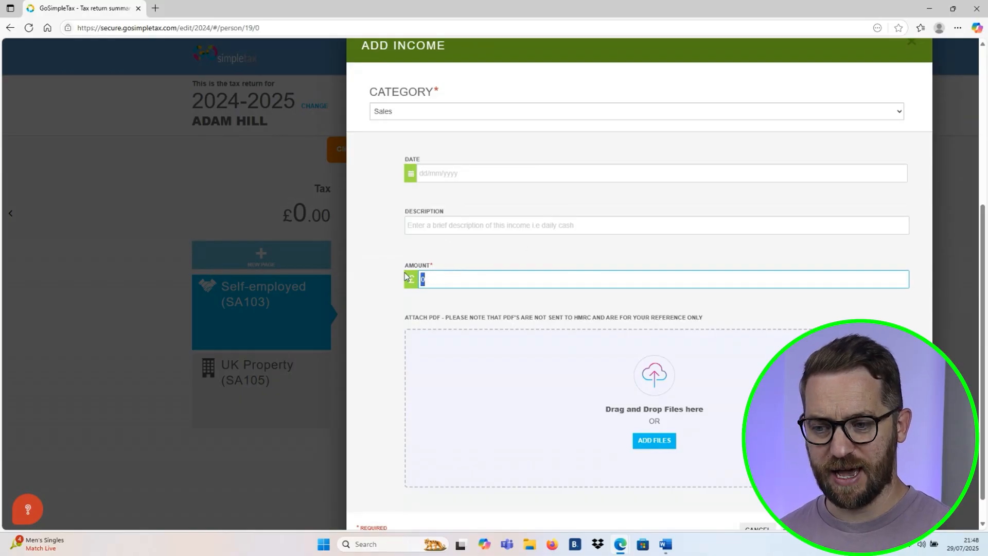
{"action": "type", "text": "500"}
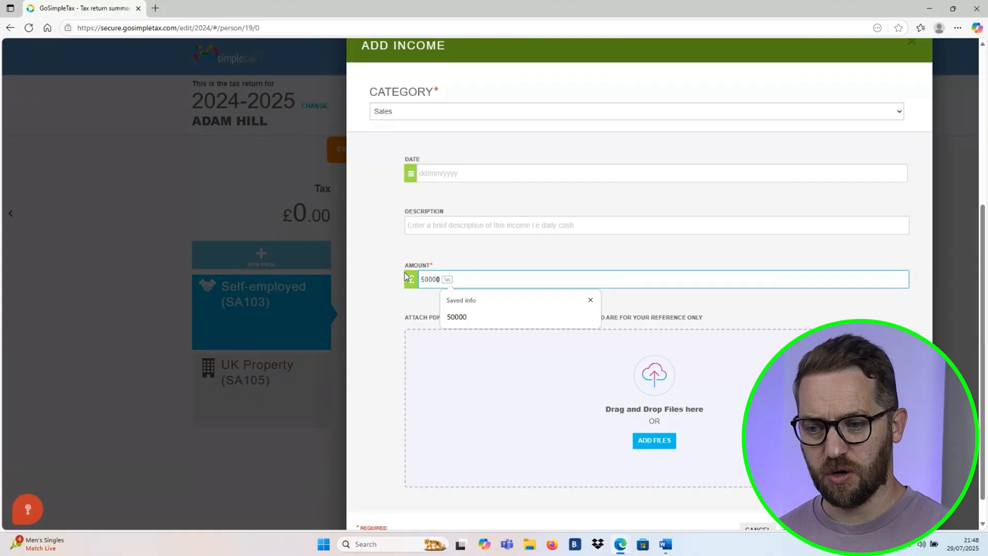
{"action": "type", "text": "00"}
{"action": "left_click", "coordinate": [458, 250]}
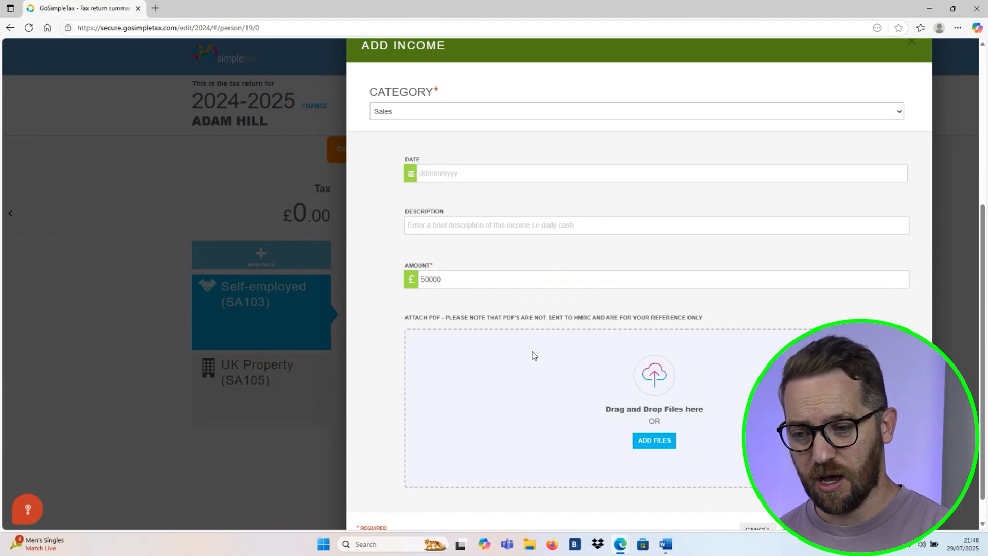
{"action": "scroll", "coordinate": [390, 382], "scroll_direction": "down", "scroll_amount": 1}
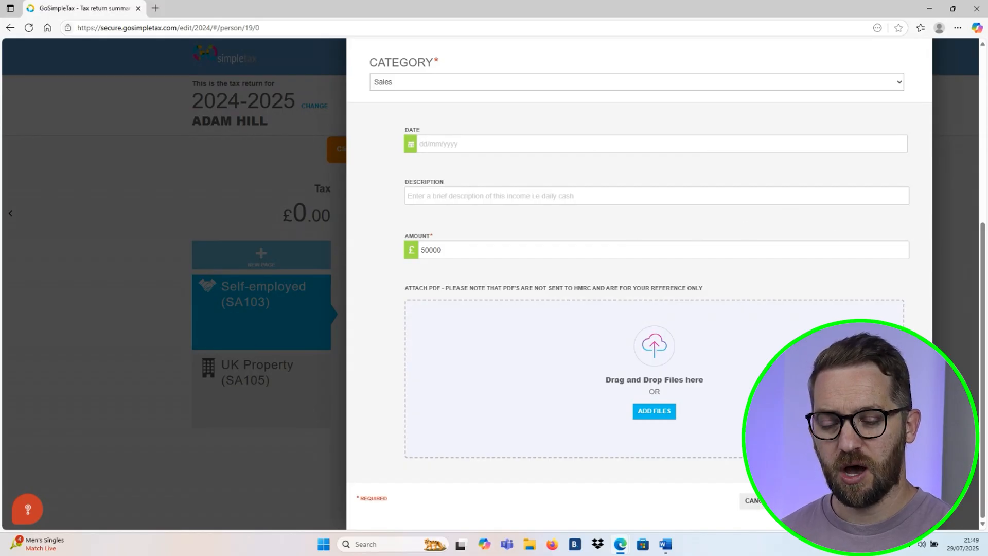
{"action": "left_click", "coordinate": [882, 501]}
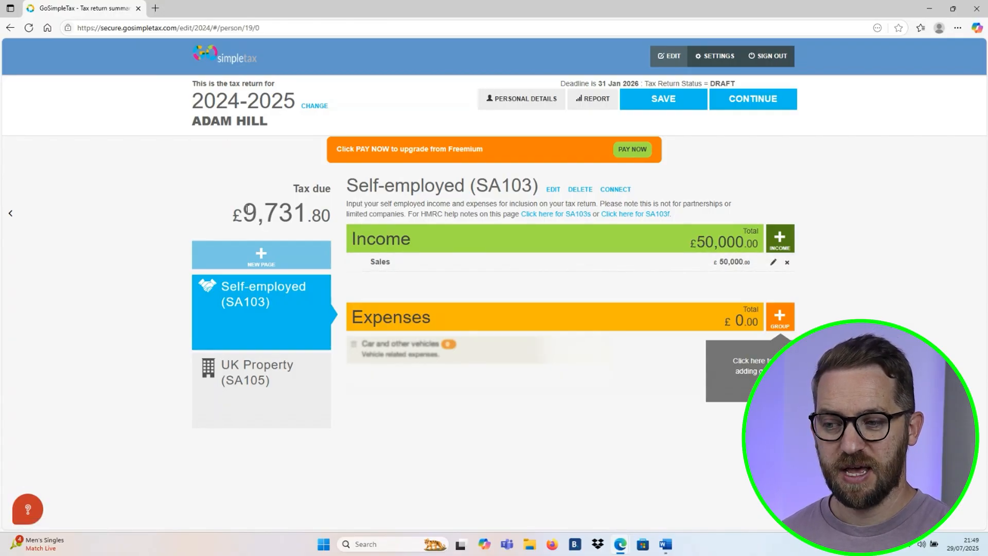
{"action": "left_click_drag", "start_coordinate": [246, 214], "coordinate": [330, 216]}
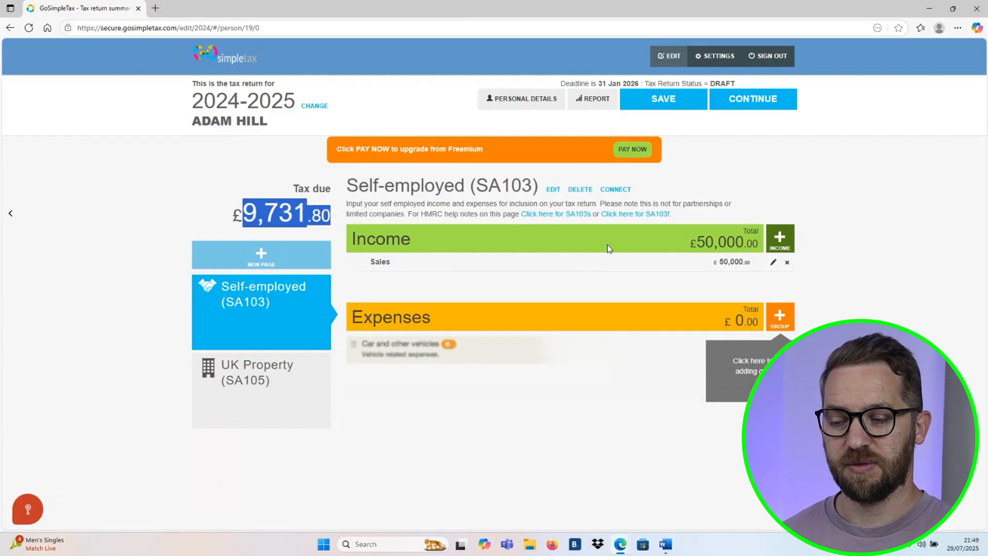
{"action": "left_click", "coordinate": [302, 204]}
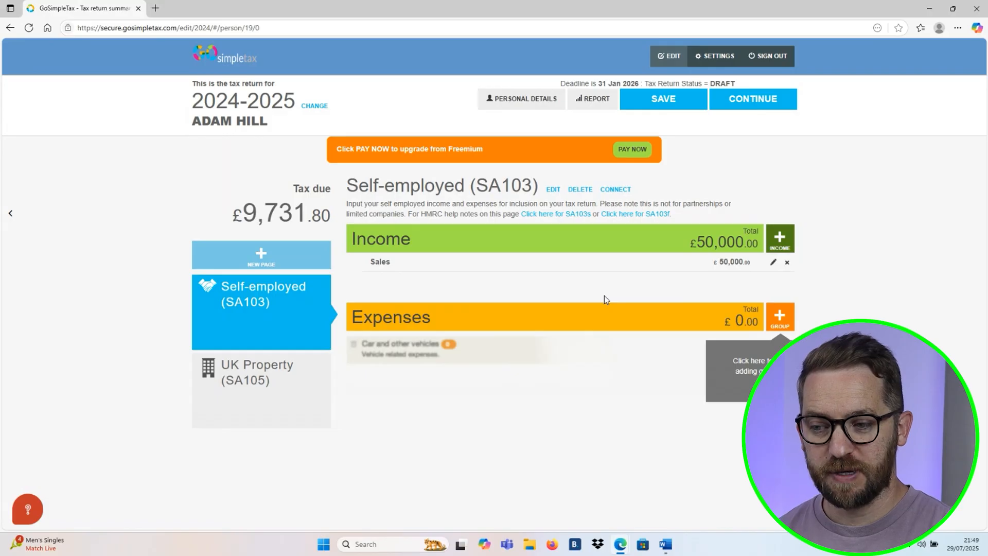
- Add the Car, van & travel expenses group to the Self-employed (SA103) expenses
{"action": "left_click", "coordinate": [775, 319]}
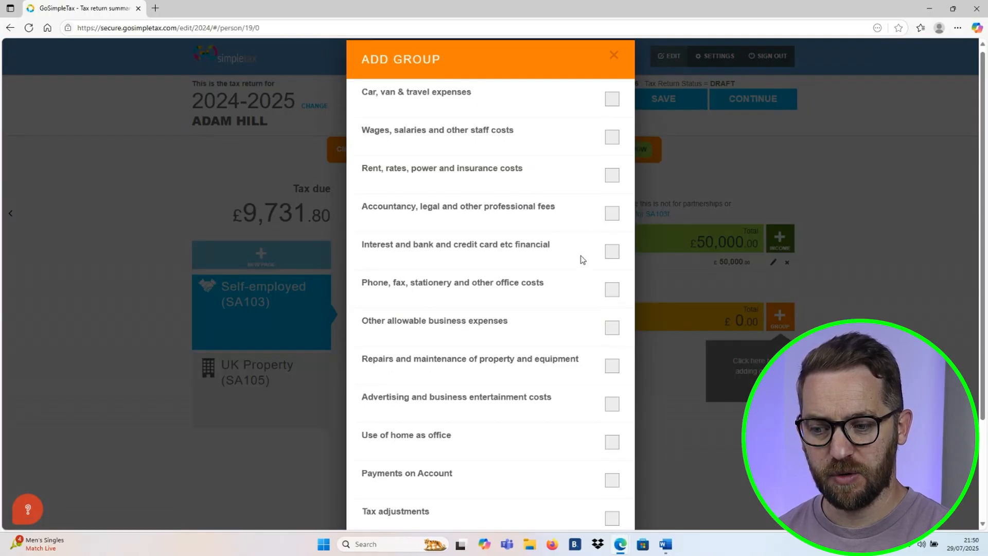
{"action": "scroll", "coordinate": [582, 259], "scroll_direction": "down", "scroll_amount": 3}
{"action": "scroll", "coordinate": [582, 259], "scroll_direction": "up", "scroll_amount": 3}
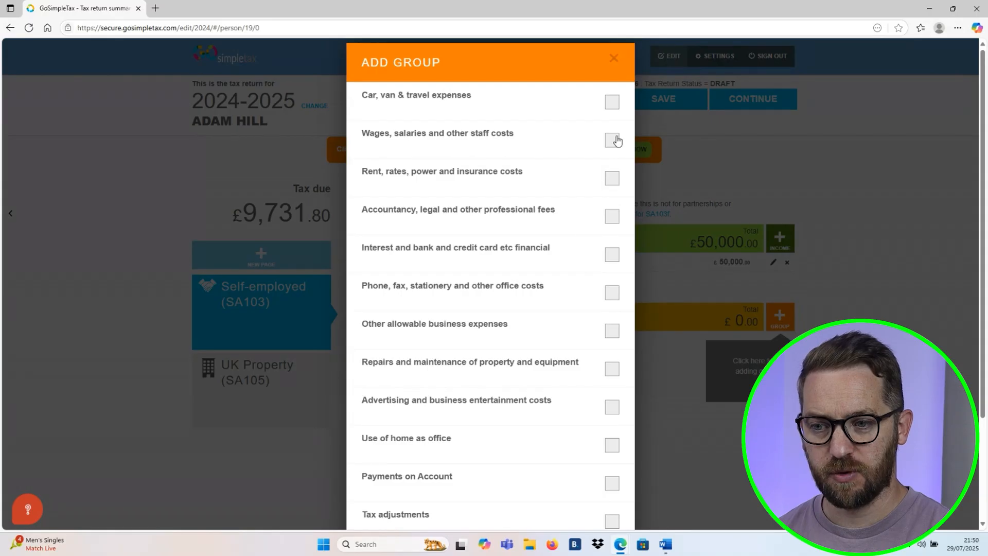
{"action": "left_click", "coordinate": [612, 102]}
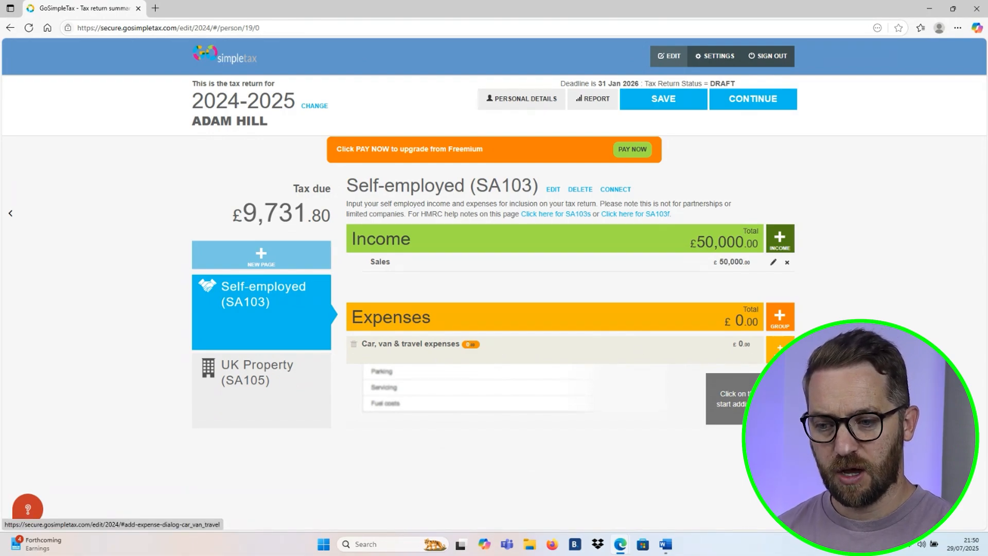
- Add a Fuel expense of £2,000 to the Car, van & travel expenses group, without a date or description, and save it
{"action": "left_click", "coordinate": [780, 347]}
{"action": "left_click", "coordinate": [877, 290]}
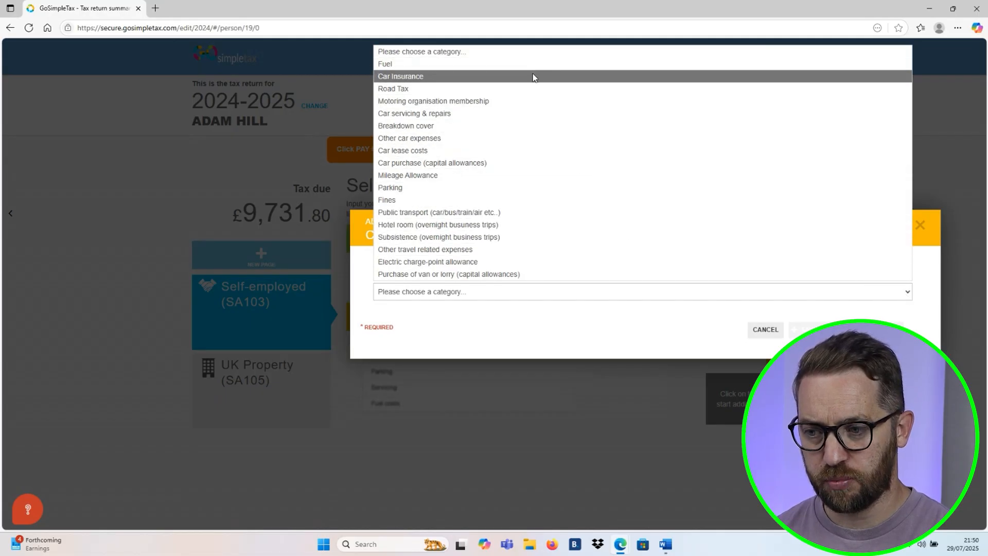
{"action": "left_click", "coordinate": [495, 65]}
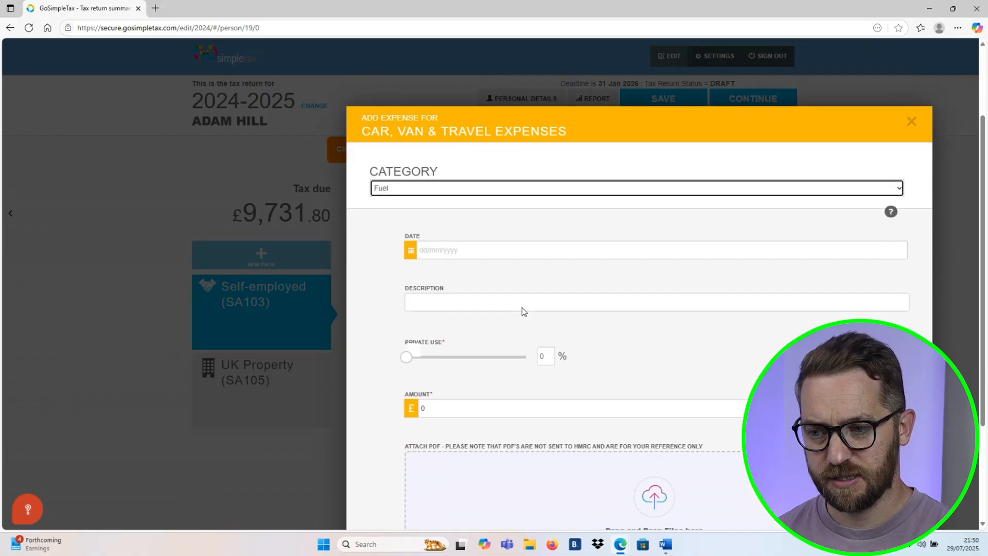
{"action": "scroll", "coordinate": [522, 308], "scroll_direction": "down", "scroll_amount": 2}
{"action": "left_click", "coordinate": [437, 306]}
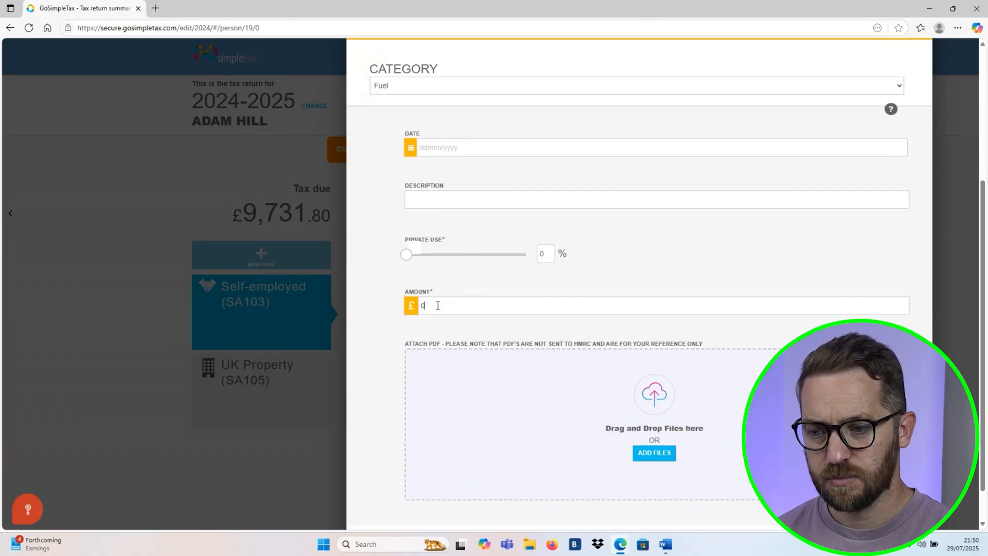
{"action": "double_click", "coordinate": [420, 306]}
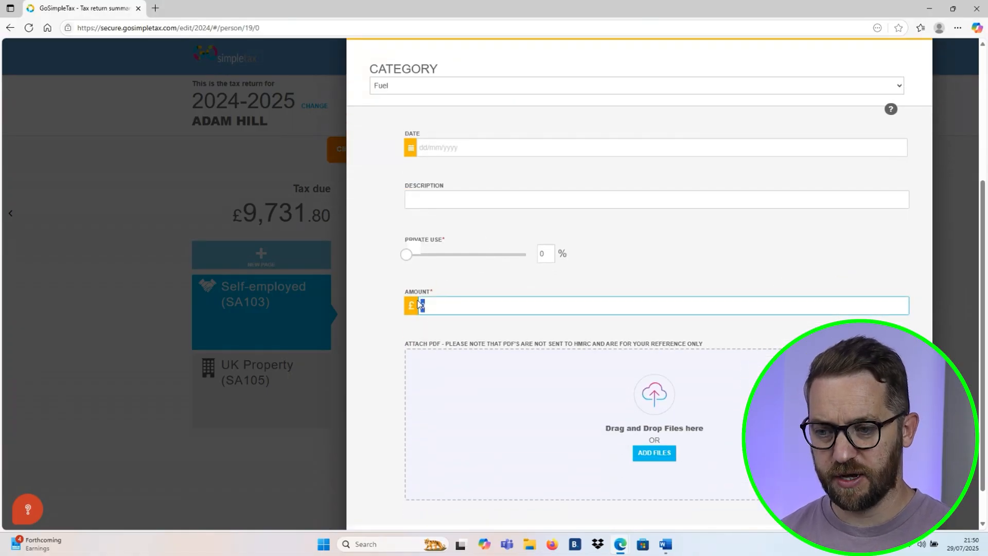
{"action": "type", "text": "2000"}
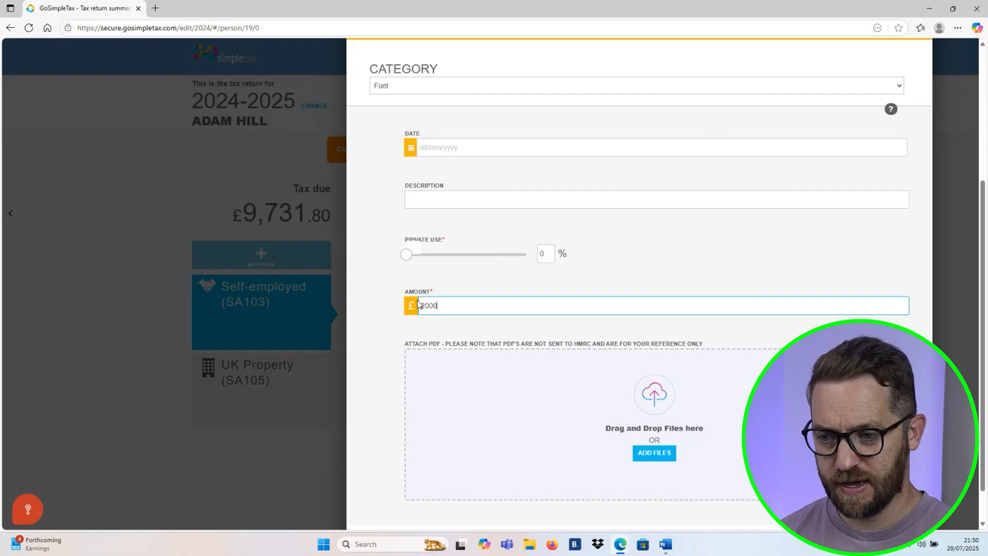
{"action": "left_click", "coordinate": [401, 287]}
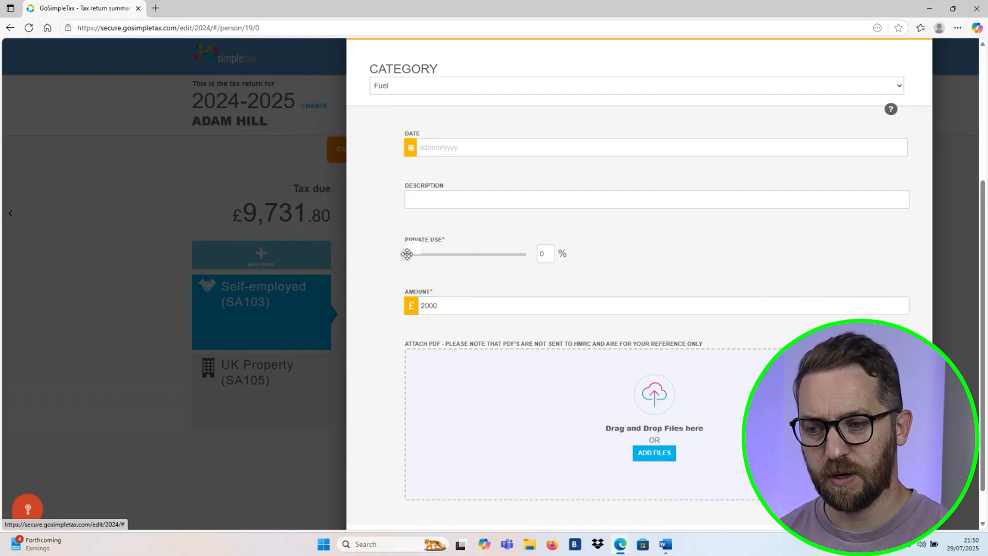
{"action": "left_click", "coordinate": [481, 144]}
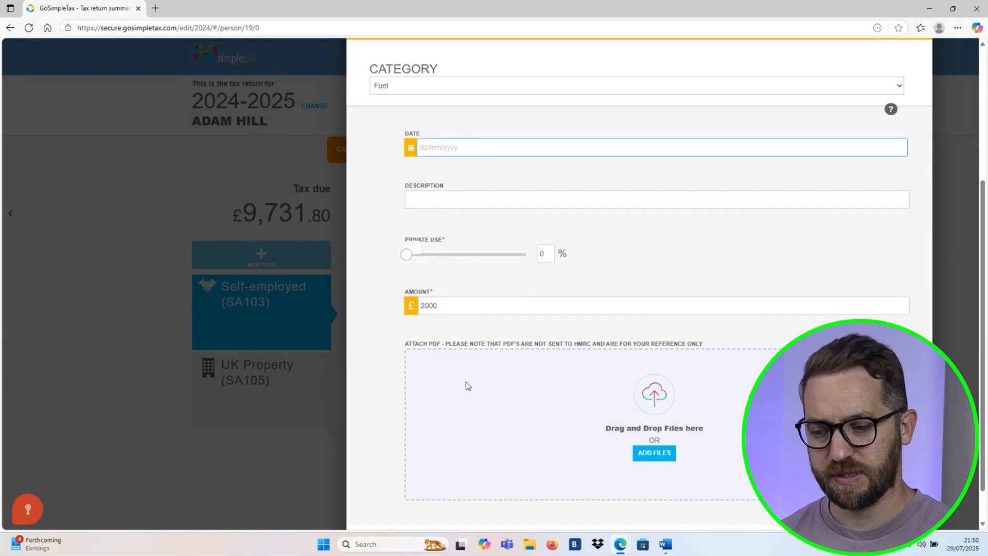
{"action": "scroll", "coordinate": [466, 382], "scroll_direction": "down", "scroll_amount": 1}
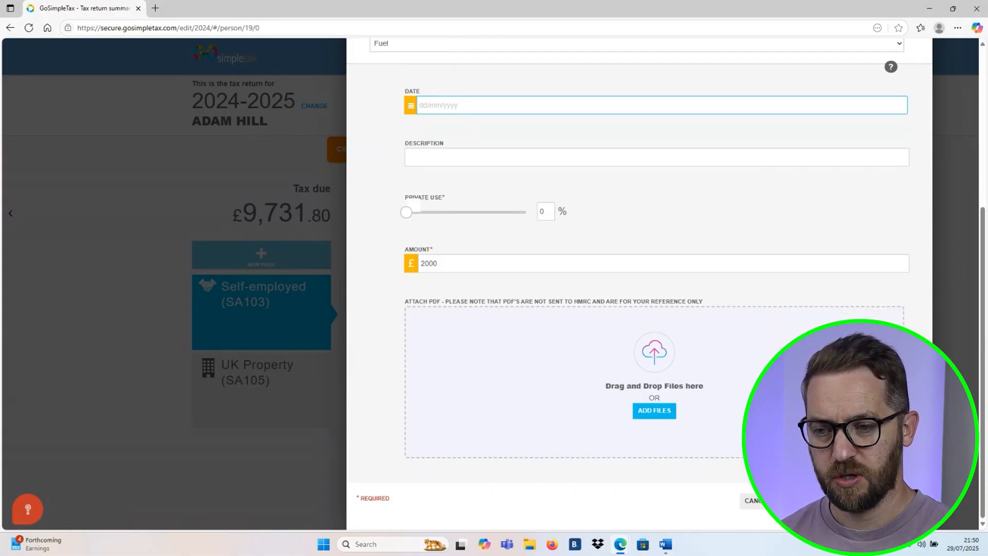
{"action": "left_click", "coordinate": [877, 501]}
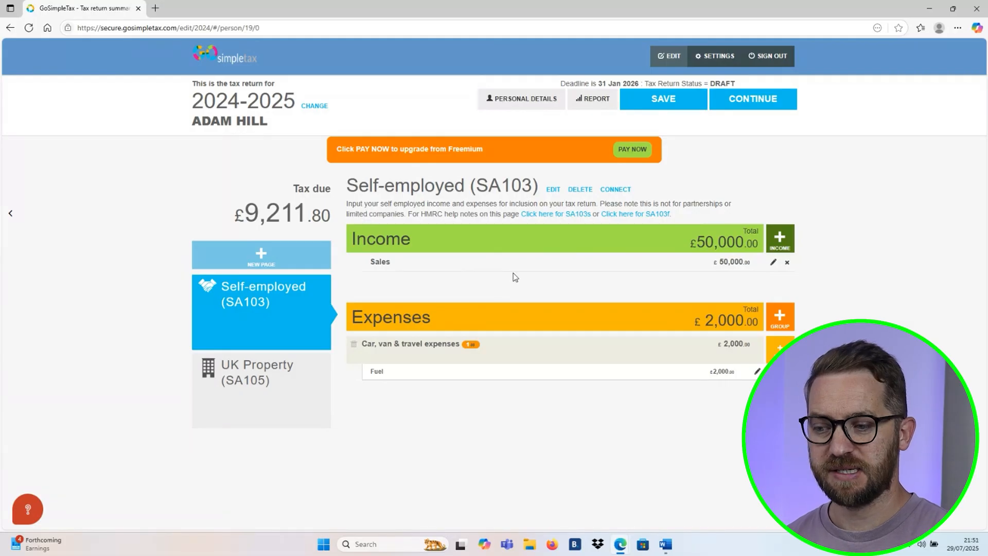
- Switch to the UK Property (SA105) page, review its property details form and close the form without changes
{"action": "left_click", "coordinate": [257, 388]}
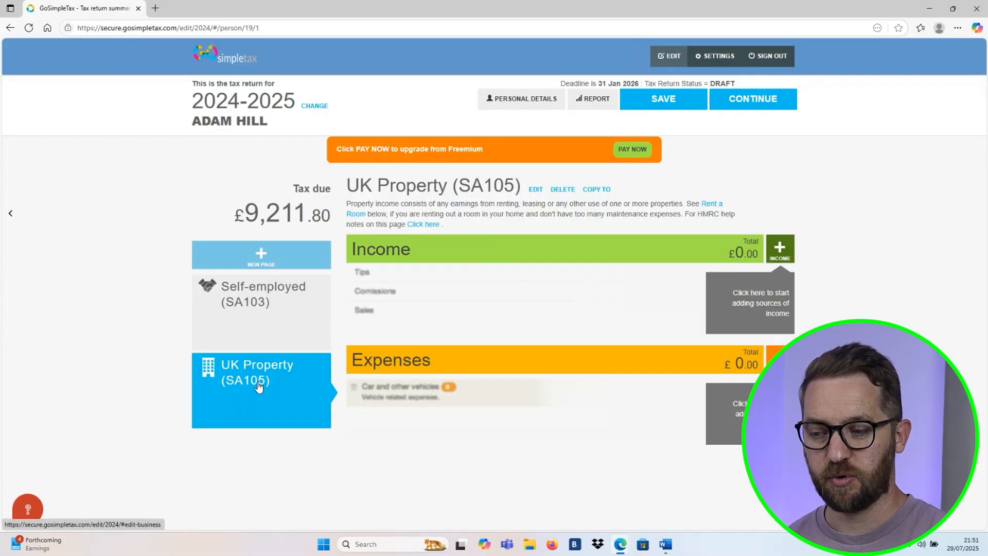
{"action": "left_click", "coordinate": [535, 190]}
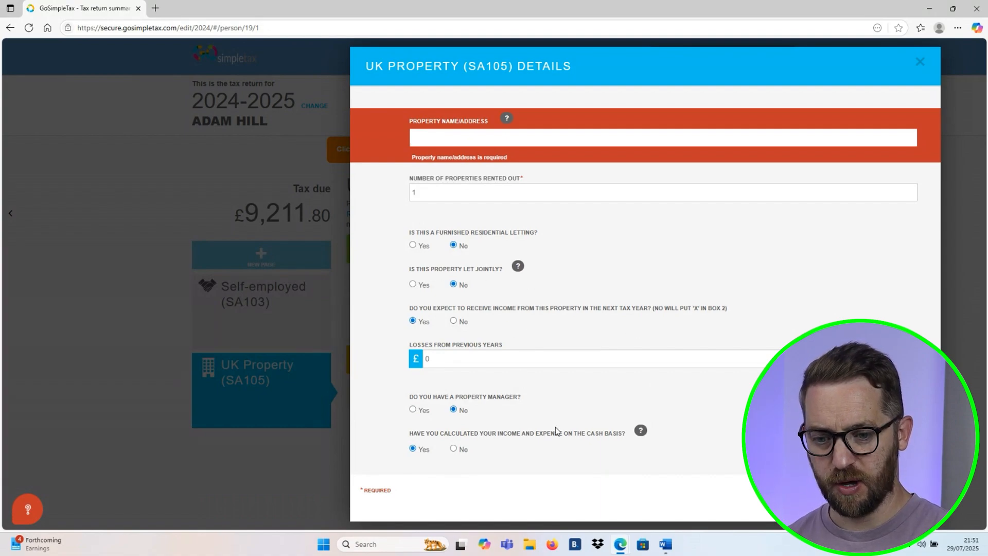
{"action": "key", "text": "Escape"}
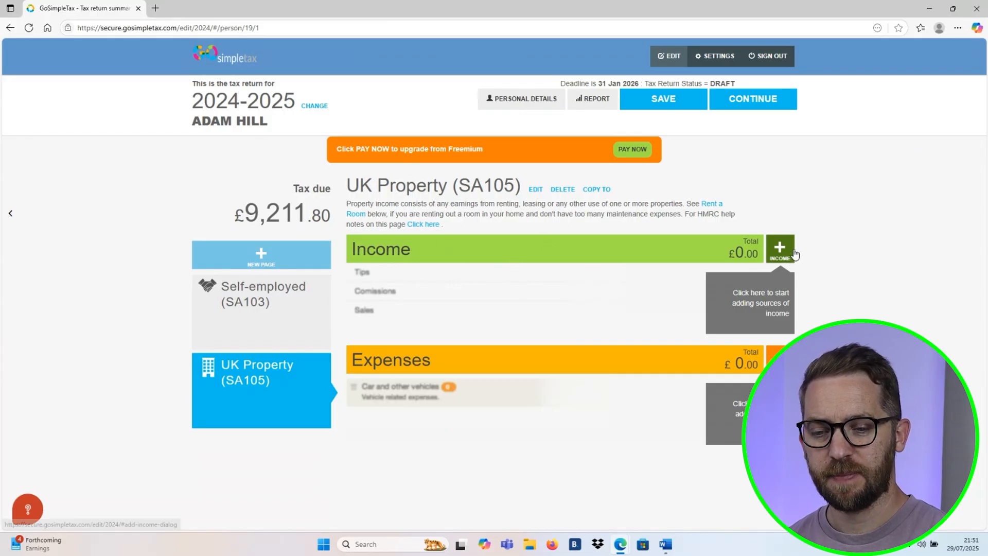
- Add a Rental Income Received entry of £10,000 to the UK Property (SA105) page, save it and check the tax due
{"action": "left_click", "coordinate": [781, 250]}
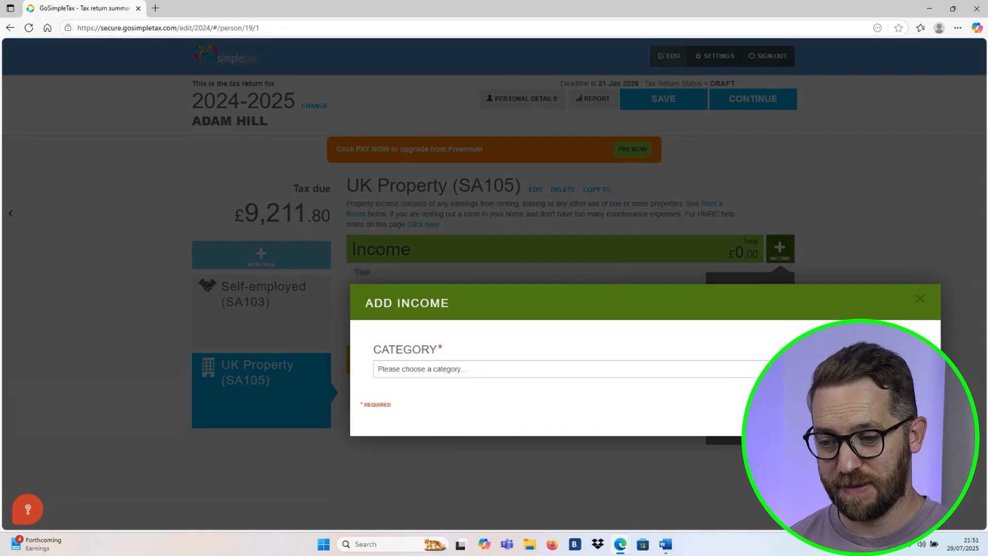
{"action": "left_click", "coordinate": [824, 369]}
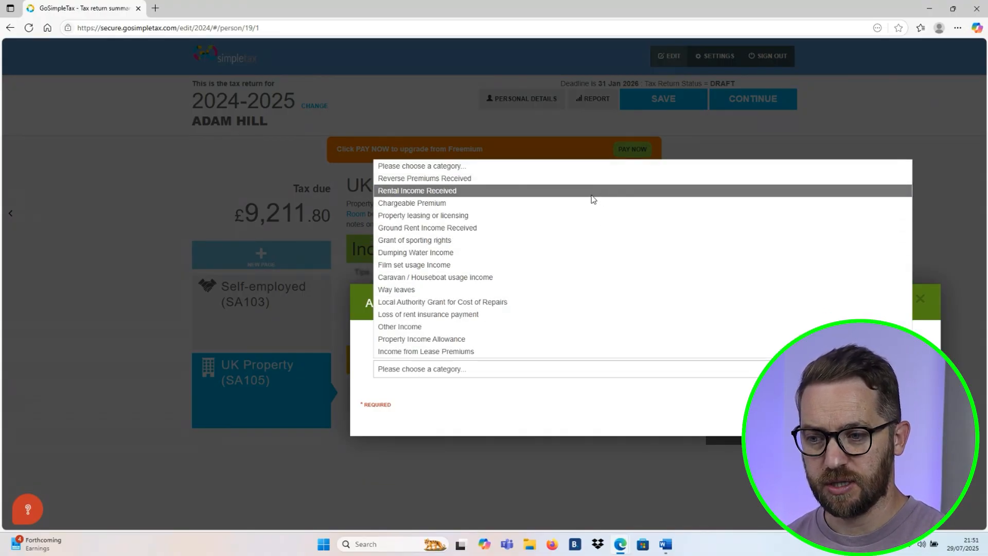
{"action": "left_click", "coordinate": [486, 191]}
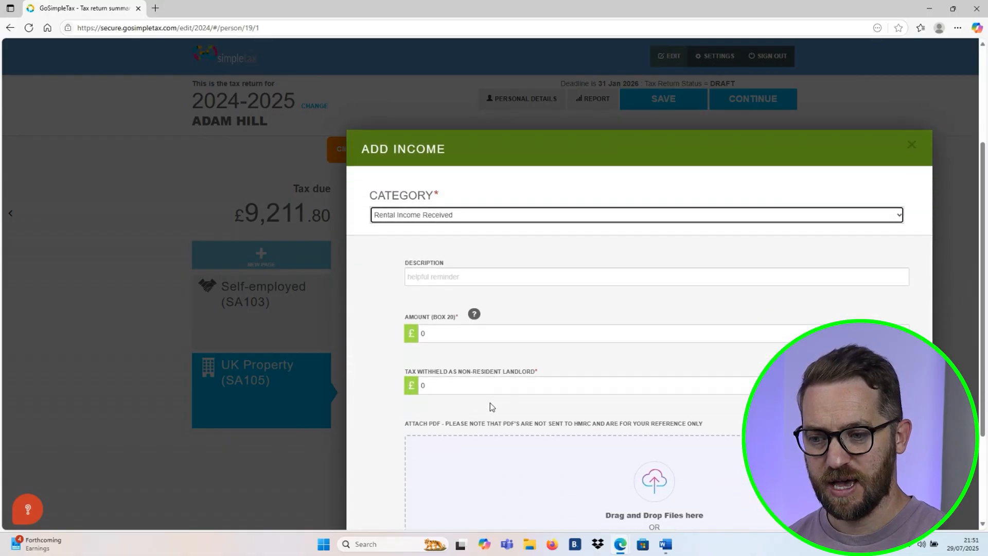
{"action": "left_click", "coordinate": [406, 321]}
{"action": "type", "text": "10000"}
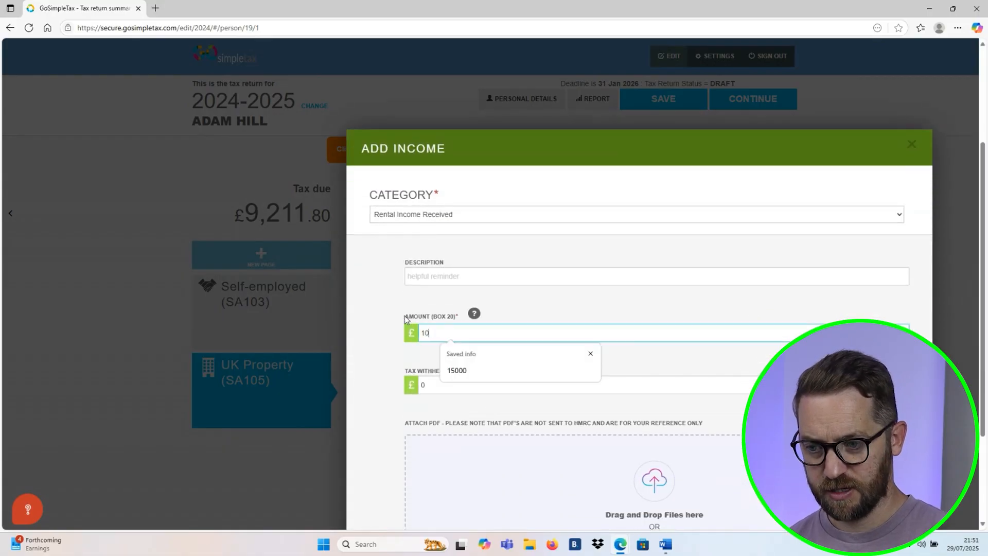
{"action": "left_click", "coordinate": [388, 369]}
{"action": "scroll", "coordinate": [389, 375], "scroll_direction": "down", "scroll_amount": 3}
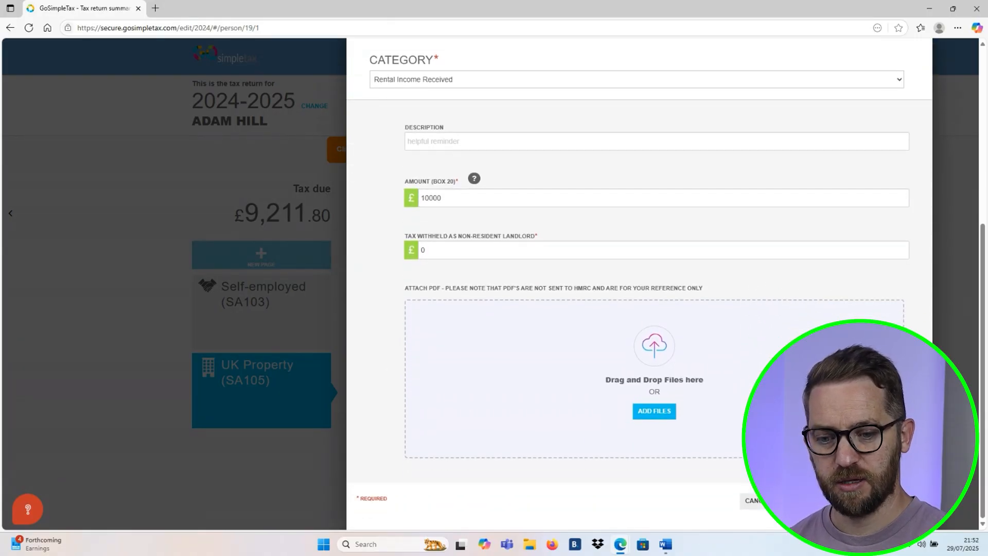
{"action": "left_click", "coordinate": [893, 500]}
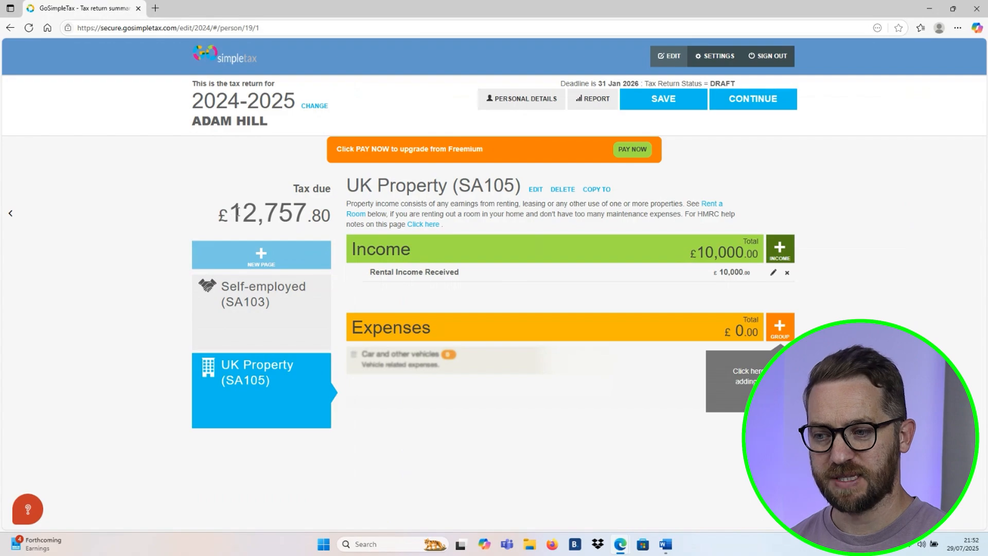
{"action": "left_click_drag", "start_coordinate": [242, 212], "coordinate": [325, 219]}
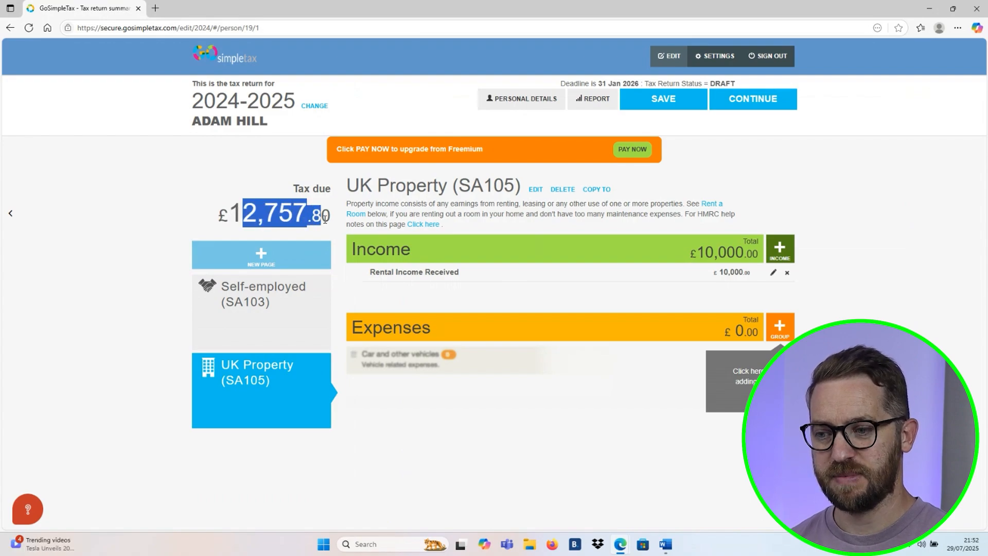
{"action": "left_click", "coordinate": [325, 224]}
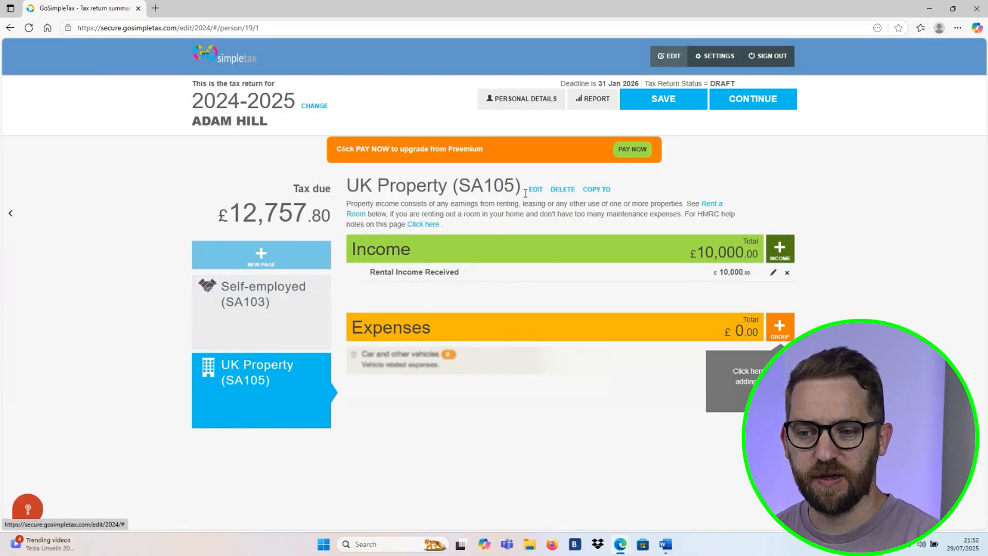
- Delete the UK Property (SA105) page together with its income and expenses
{"action": "left_click", "coordinate": [568, 190]}
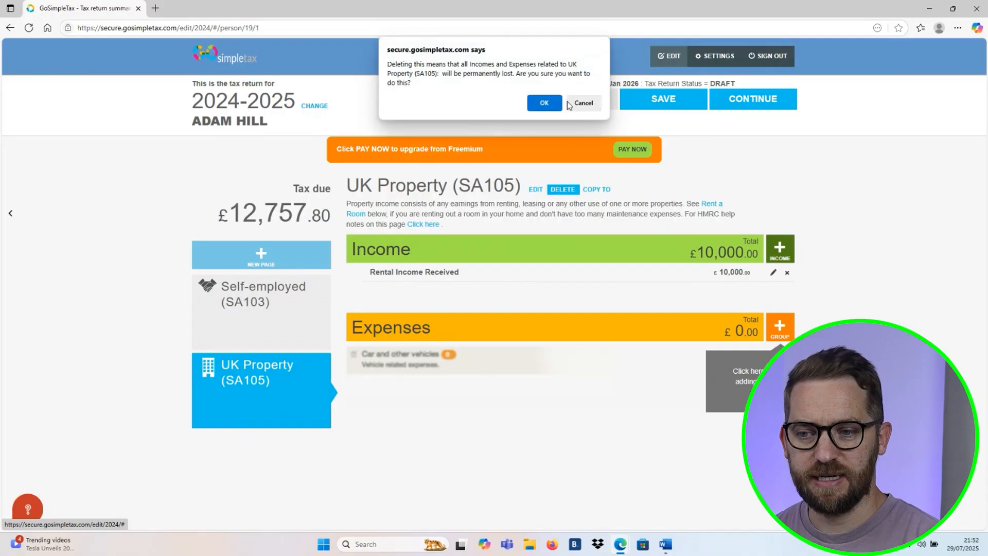
{"action": "left_click", "coordinate": [549, 104]}
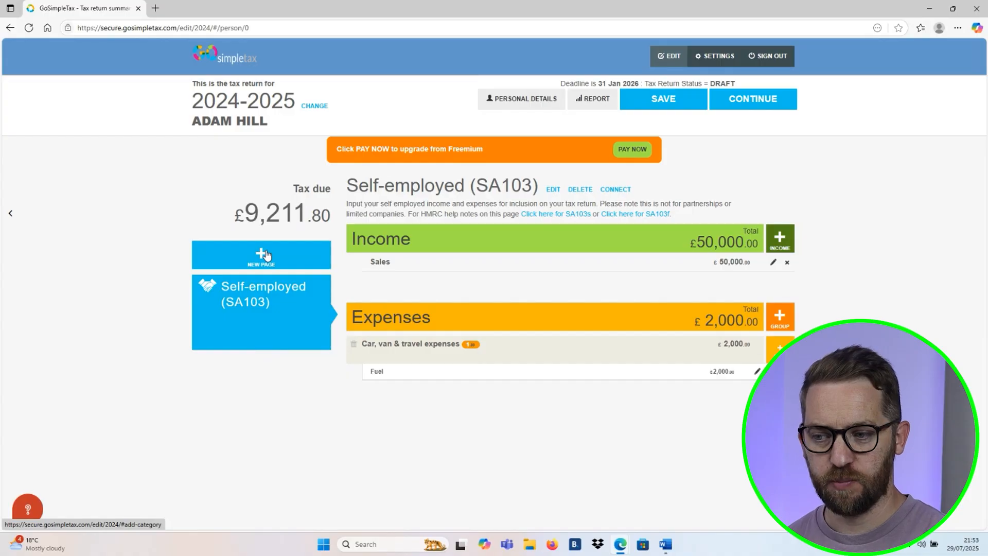
- Add a Residency (SA109) page to the tax return
{"action": "left_click", "coordinate": [266, 255]}
{"action": "scroll", "coordinate": [573, 258], "scroll_direction": "down", "scroll_amount": 5}
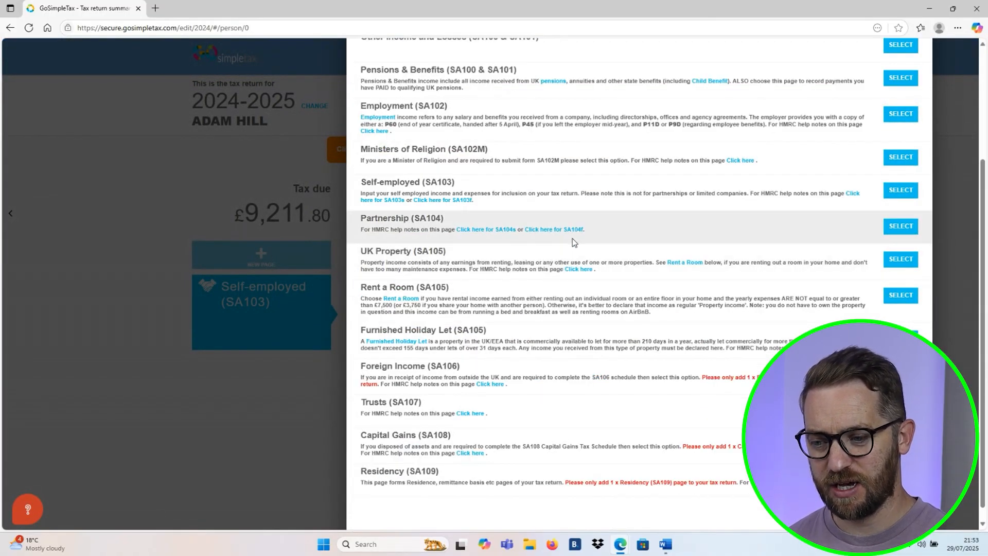
{"action": "scroll", "coordinate": [574, 242], "scroll_direction": "down", "scroll_amount": 1}
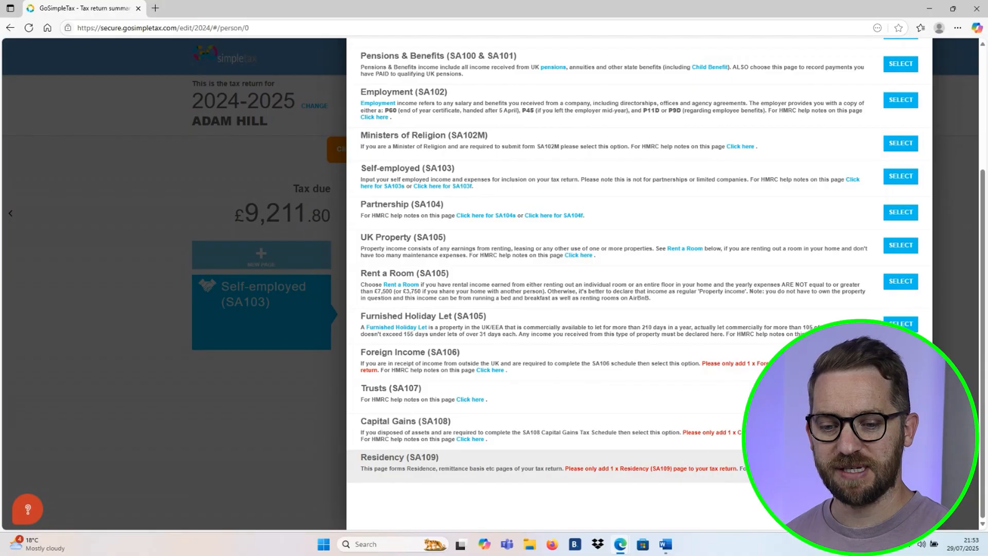
{"action": "scroll", "coordinate": [901, 465], "scroll_direction": "up", "scroll_amount": 1}
{"action": "left_click", "coordinate": [900, 467]}
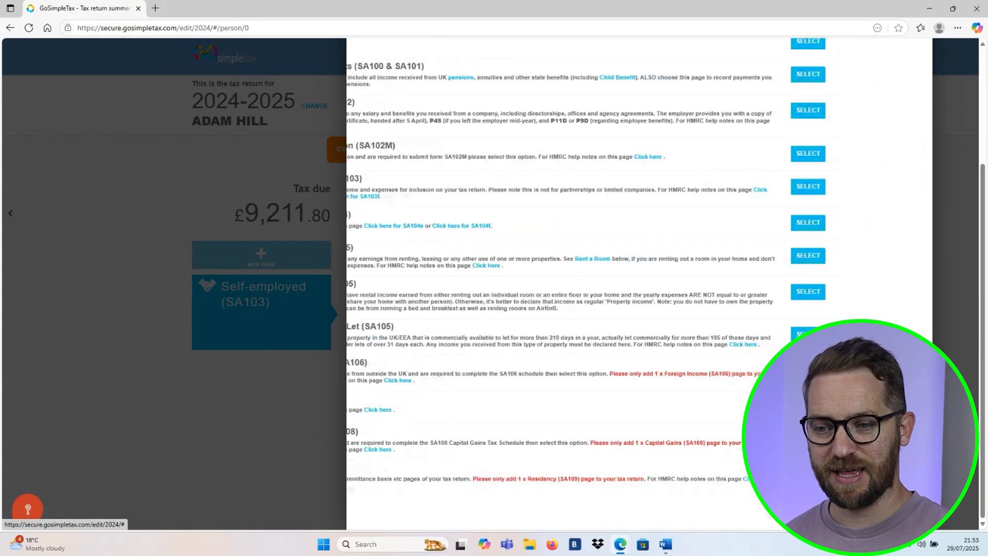
{"action": "scroll", "coordinate": [545, 298], "scroll_direction": "down", "scroll_amount": 3}
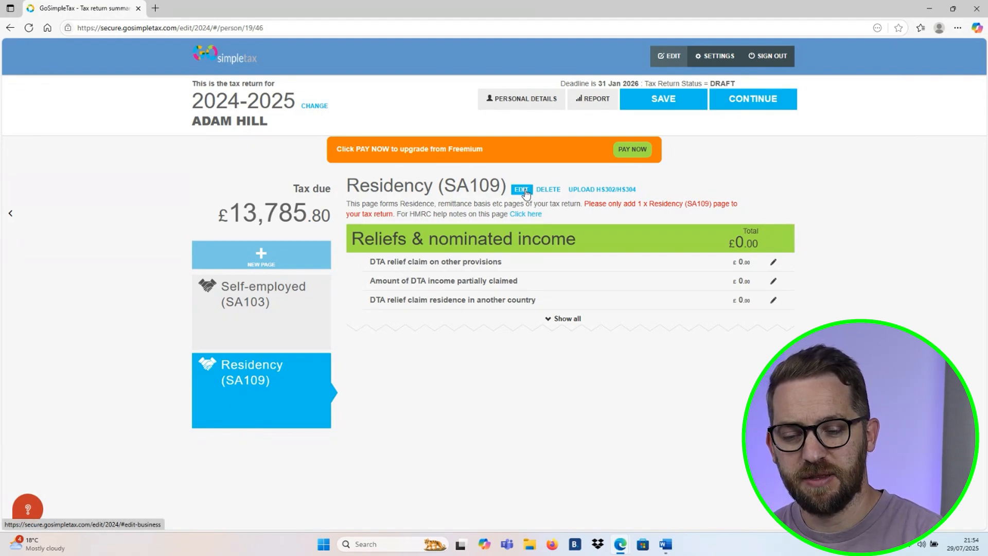
- Review the Residency (SA109) details from residence status through to remittance basis, and close the form without changes
{"action": "left_click", "coordinate": [521, 189]}
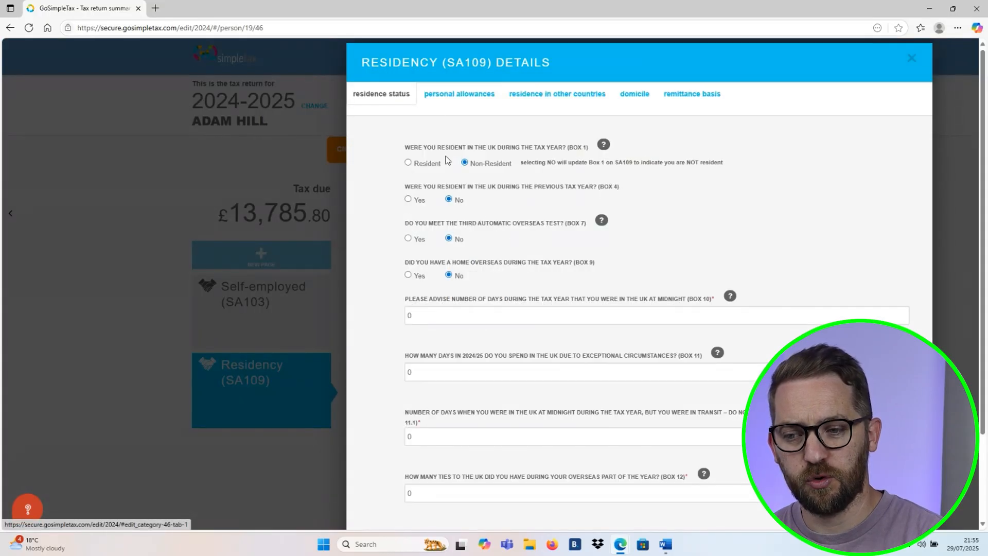
{"action": "scroll", "coordinate": [489, 218], "scroll_direction": "down", "scroll_amount": 2}
{"action": "scroll", "coordinate": [490, 219], "scroll_direction": "up", "scroll_amount": 2}
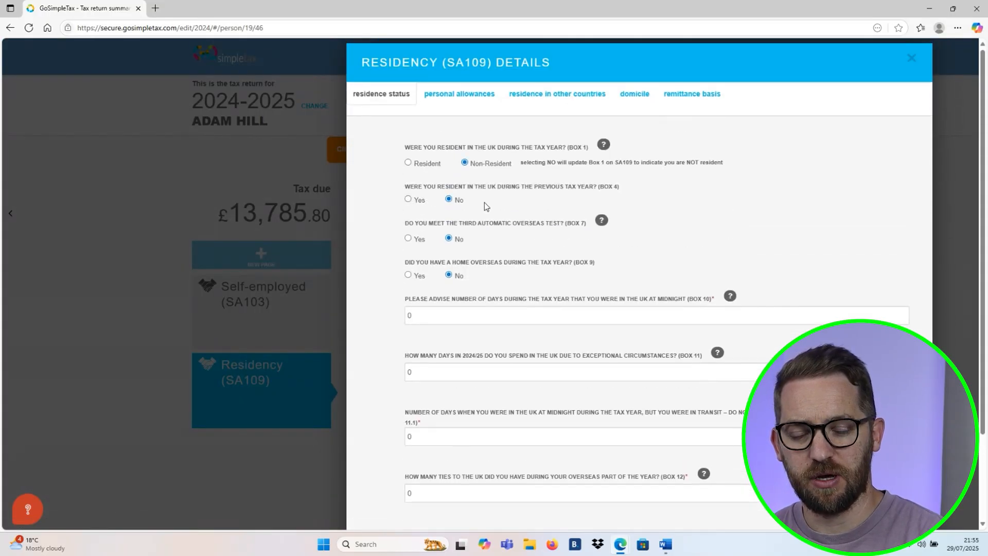
{"action": "left_click", "coordinate": [455, 98]}
{"action": "left_click", "coordinate": [545, 96]}
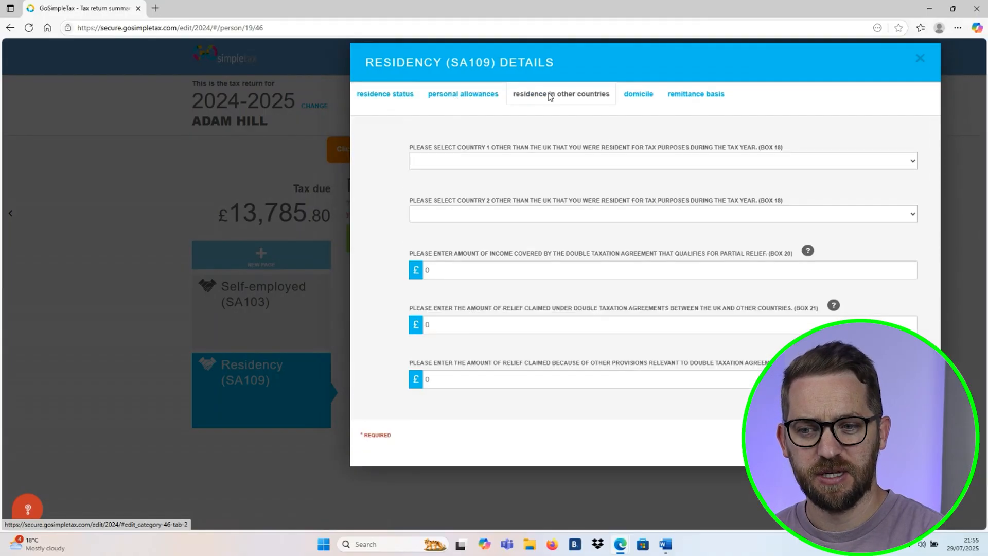
{"action": "left_click", "coordinate": [635, 96]}
{"action": "left_click", "coordinate": [671, 96]}
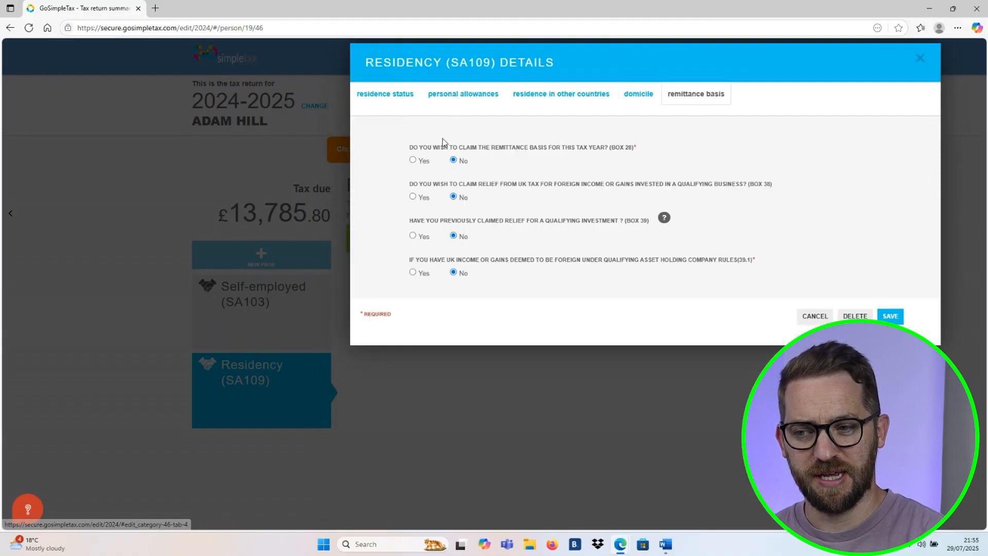
{"action": "left_click", "coordinate": [823, 315]}
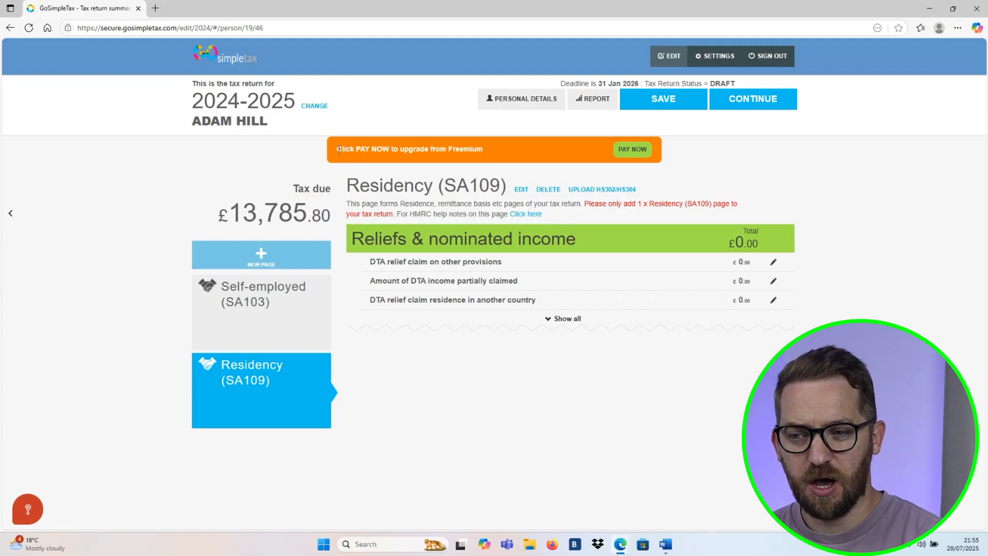
- Start the paid upgrade from Freemium and review the personal details form it requires
{"action": "left_click_drag", "start_coordinate": [339, 150], "coordinate": [488, 153]}
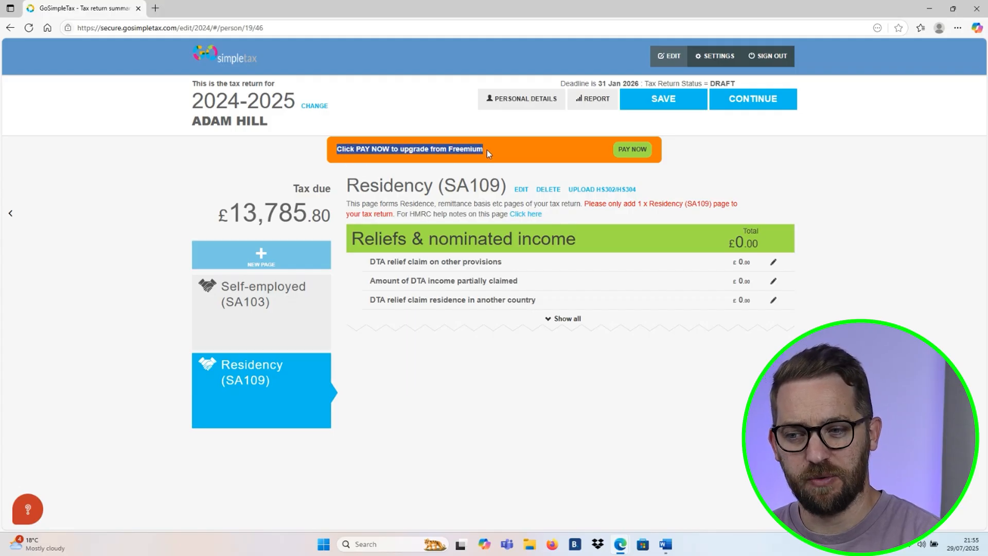
{"action": "left_click", "coordinate": [489, 155]}
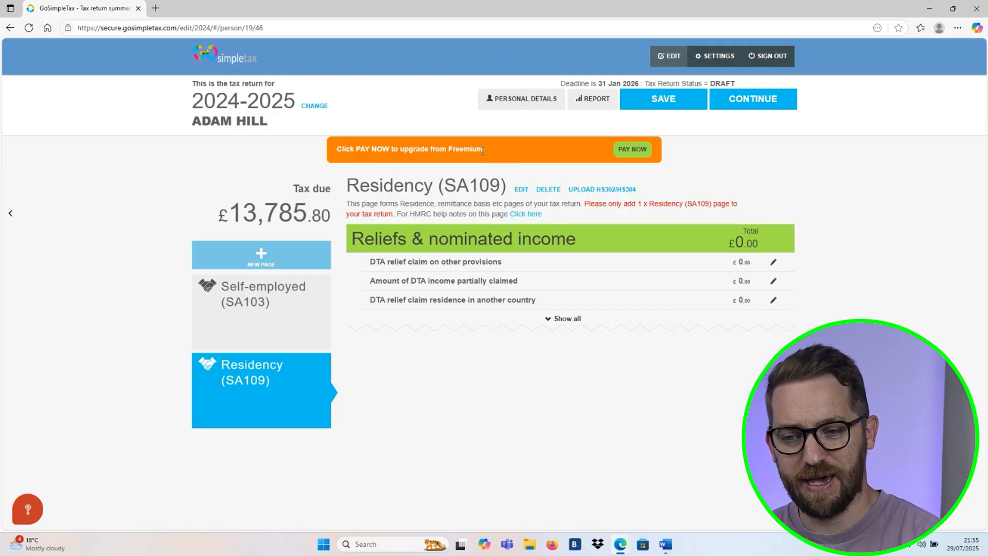
{"action": "left_click", "coordinate": [622, 157]}
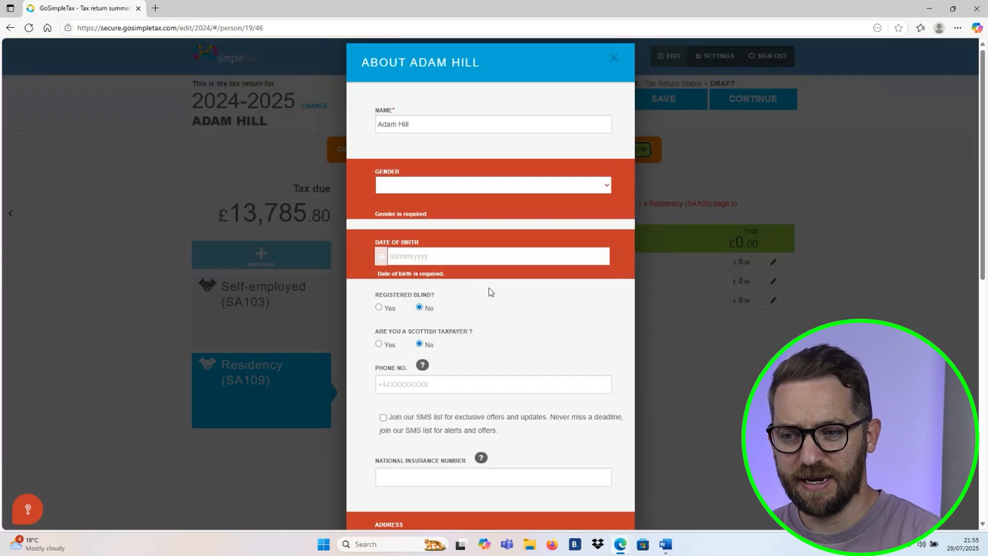
{"action": "scroll", "coordinate": [464, 209], "scroll_direction": "down", "scroll_amount": 3}
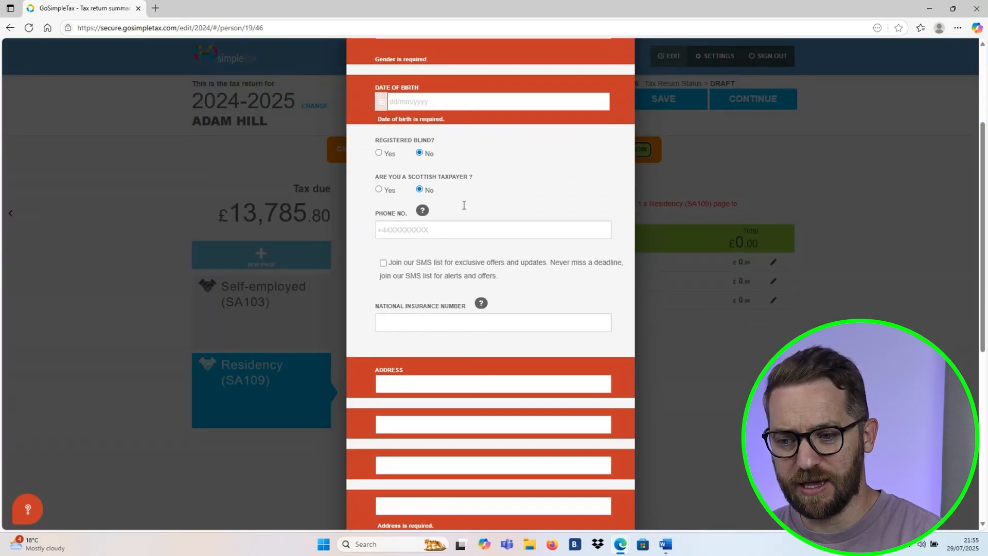
{"action": "scroll", "coordinate": [464, 205], "scroll_direction": "down", "scroll_amount": 7}
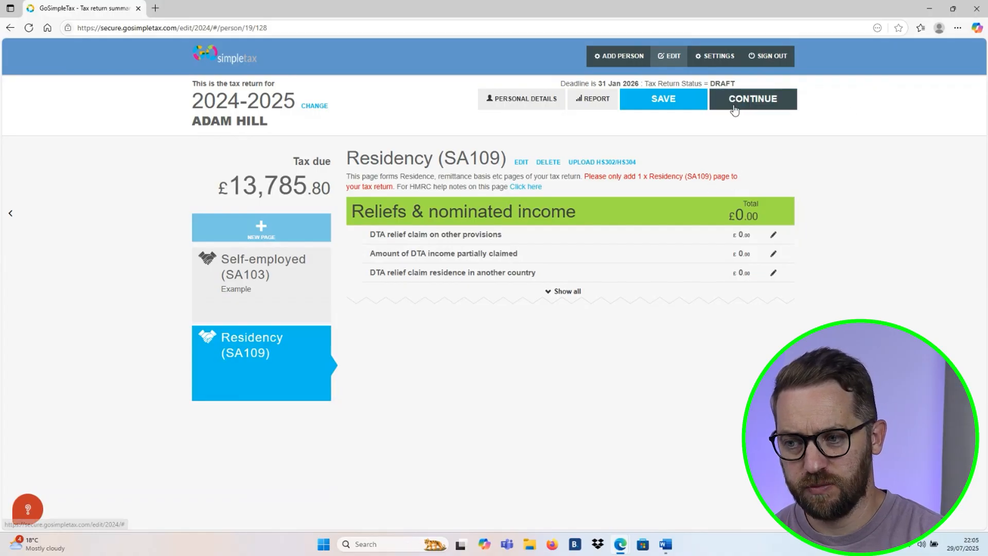
- Continue with the return, open its report and check the tax liability, Class 4 NI contribution, 2024-2025 balance and January payment on account
{"action": "left_click", "coordinate": [734, 103]}
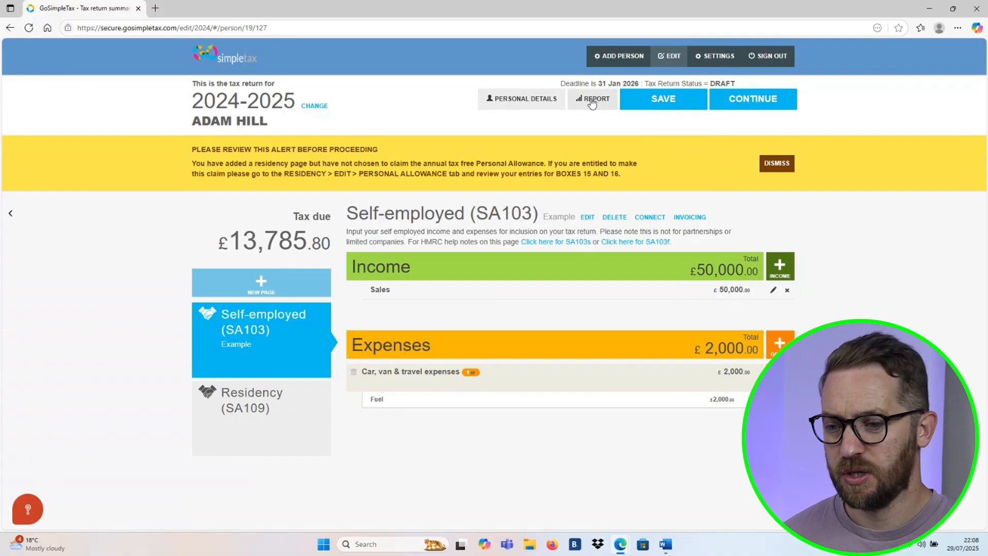
{"action": "left_click", "coordinate": [592, 103]}
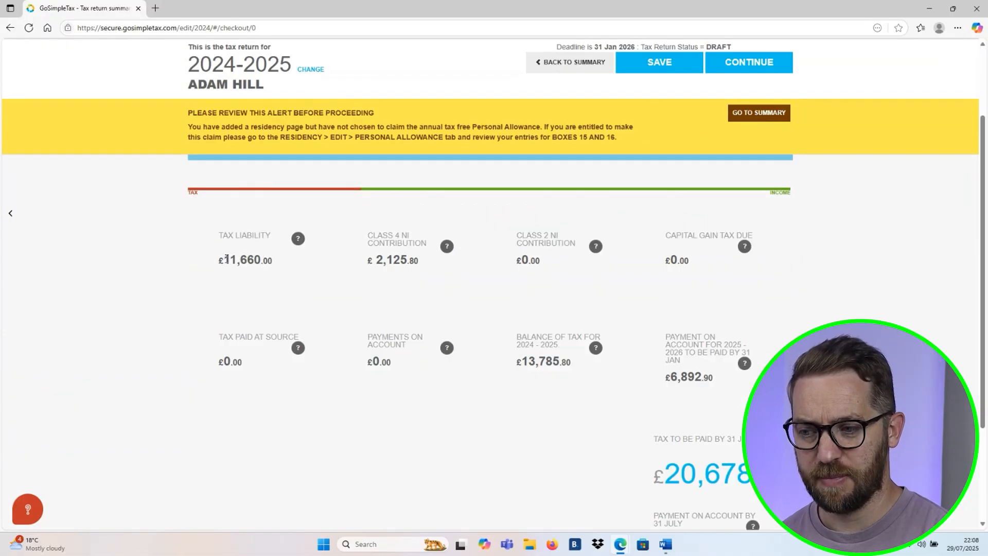
{"action": "left_click_drag", "start_coordinate": [226, 259], "coordinate": [276, 261]}
{"action": "left_click", "coordinate": [390, 260]}
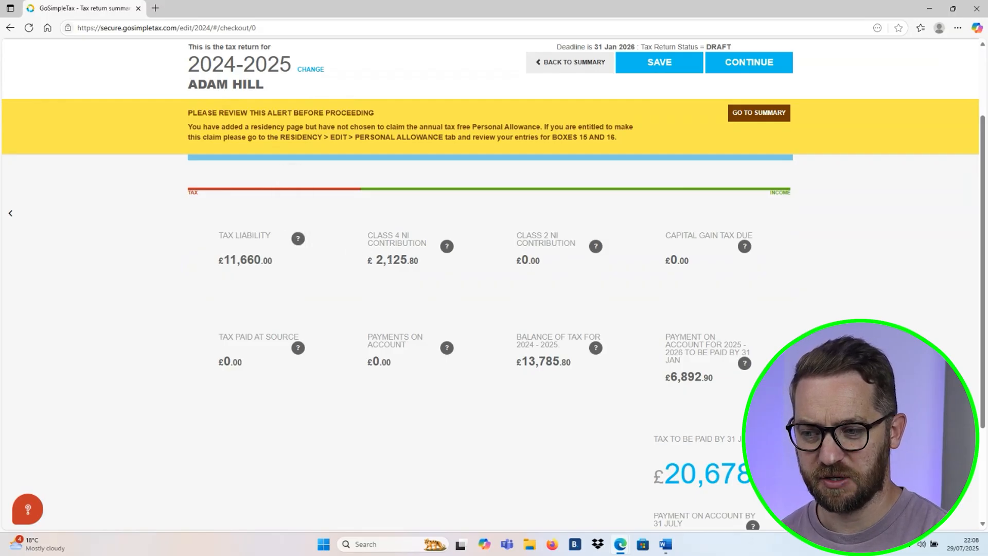
{"action": "left_click_drag", "start_coordinate": [378, 260], "coordinate": [423, 265]}
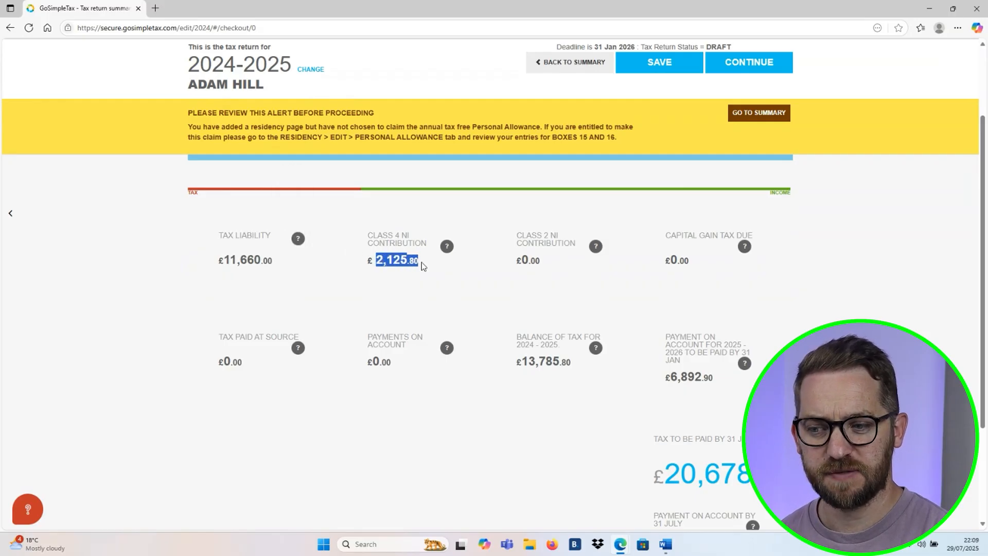
{"action": "left_click", "coordinate": [428, 264]}
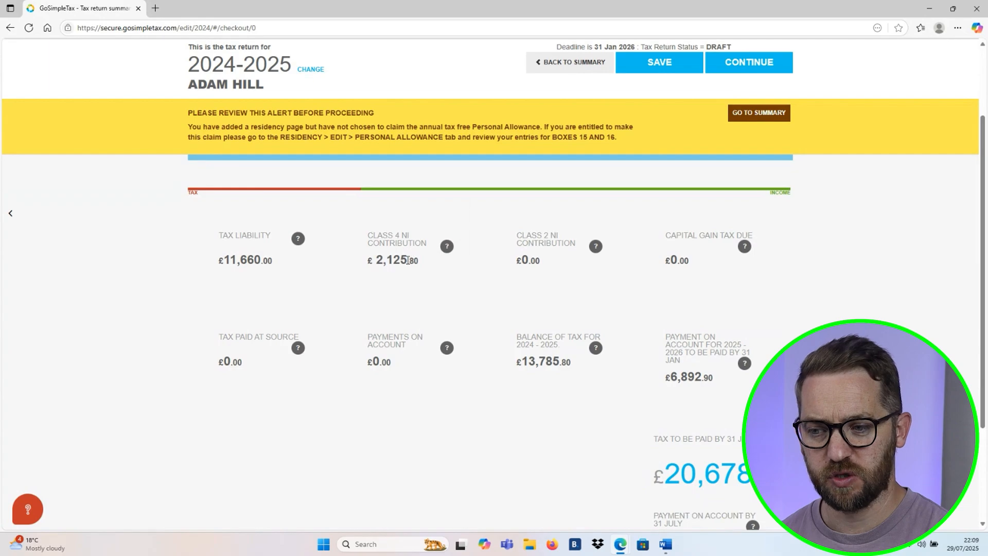
{"action": "left_click_drag", "start_coordinate": [524, 361], "coordinate": [571, 364]}
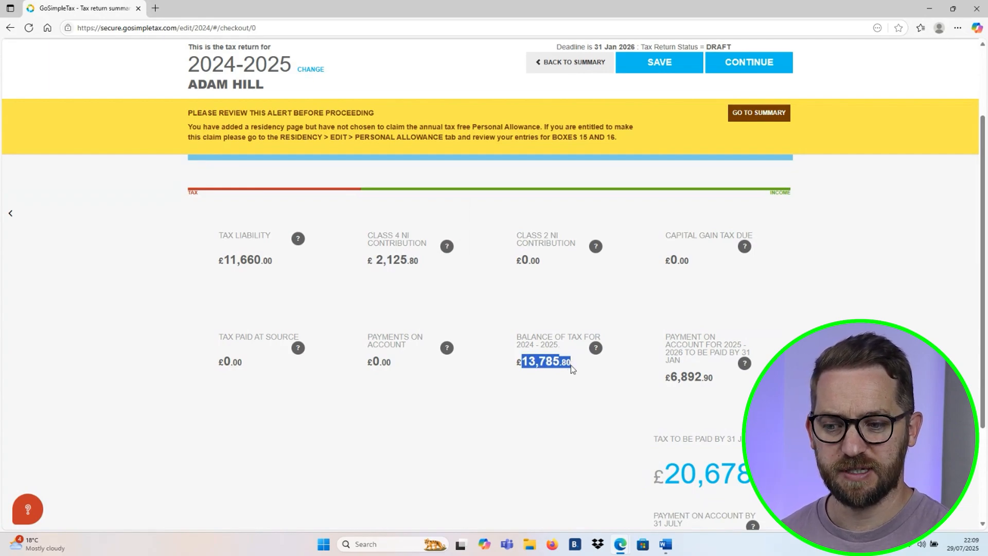
{"action": "left_click_drag", "start_coordinate": [676, 376], "coordinate": [708, 387]}
{"action": "left_click", "coordinate": [702, 389]}
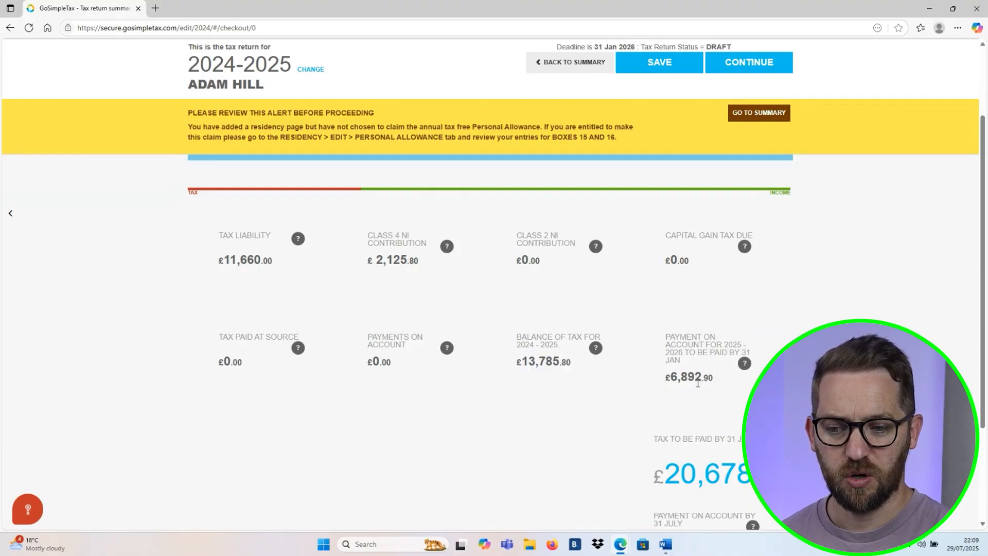
- Check the total tax payable by 31 January and the payment on account due by 31 July in the report
{"action": "scroll", "coordinate": [698, 386], "scroll_direction": "down", "scroll_amount": 2}
{"action": "scroll", "coordinate": [698, 386], "scroll_direction": "down", "scroll_amount": 1}
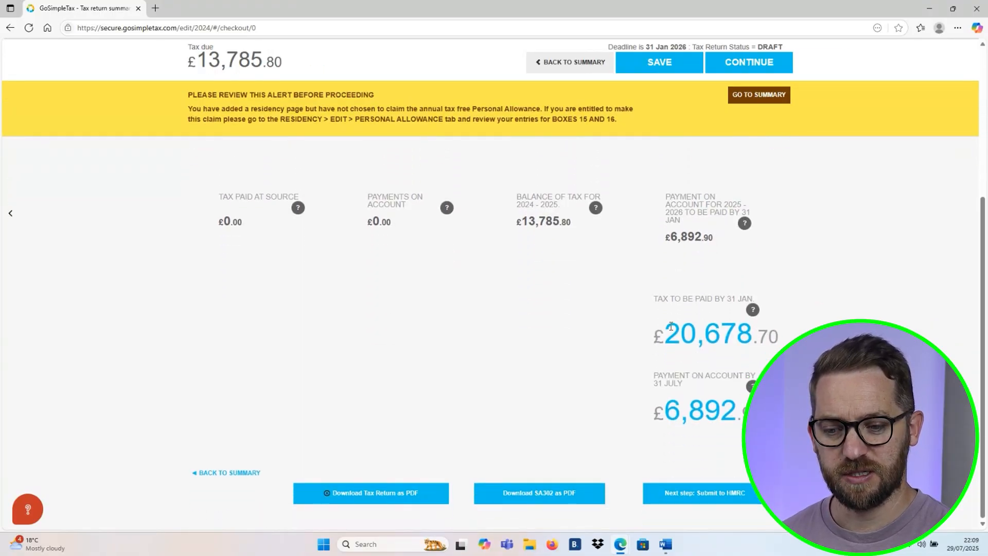
{"action": "left_click_drag", "start_coordinate": [671, 326], "coordinate": [768, 337]}
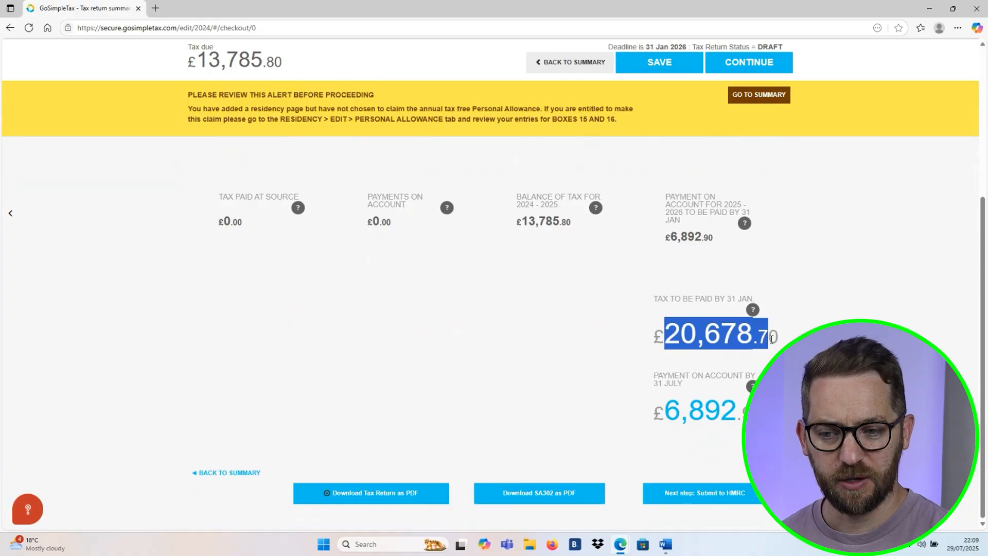
{"action": "left_click", "coordinate": [735, 300]}
{"action": "left_click_drag", "start_coordinate": [715, 299], "coordinate": [750, 301]}
{"action": "left_click", "coordinate": [687, 384]}
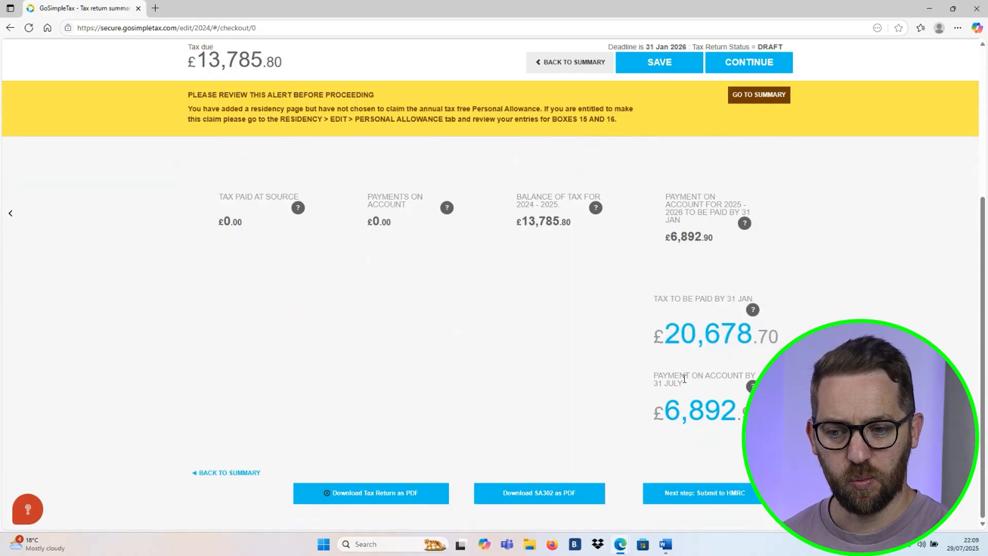
{"action": "left_click_drag", "start_coordinate": [650, 385], "coordinate": [683, 385]}
{"action": "left_click", "coordinate": [673, 416]}
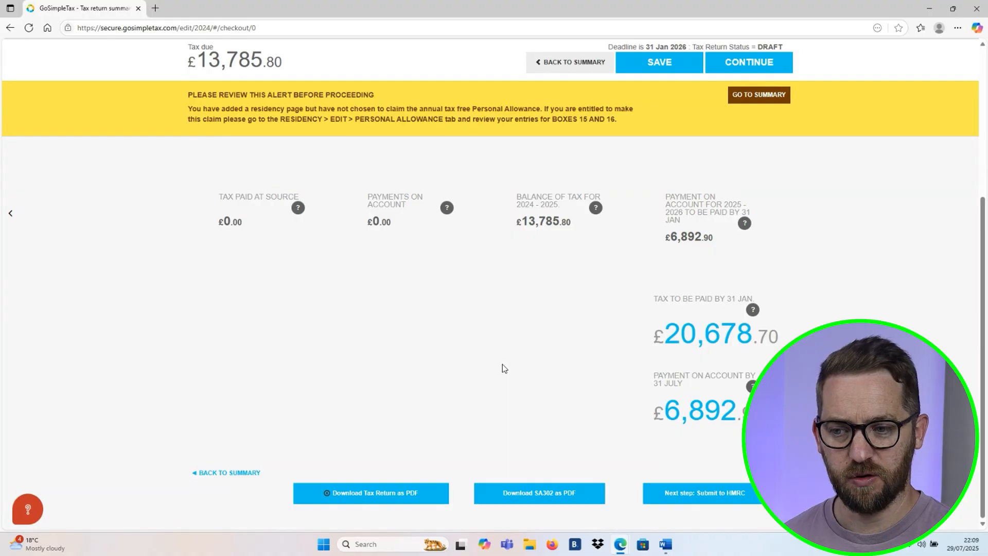
- Proceed from the report to the 'Almost There' page and review its submission questions, PDF attachment options, additional information field and declaration
{"action": "scroll", "coordinate": [502, 364], "scroll_direction": "up", "scroll_amount": 3}
{"action": "scroll", "coordinate": [502, 365], "scroll_direction": "up", "scroll_amount": 2}
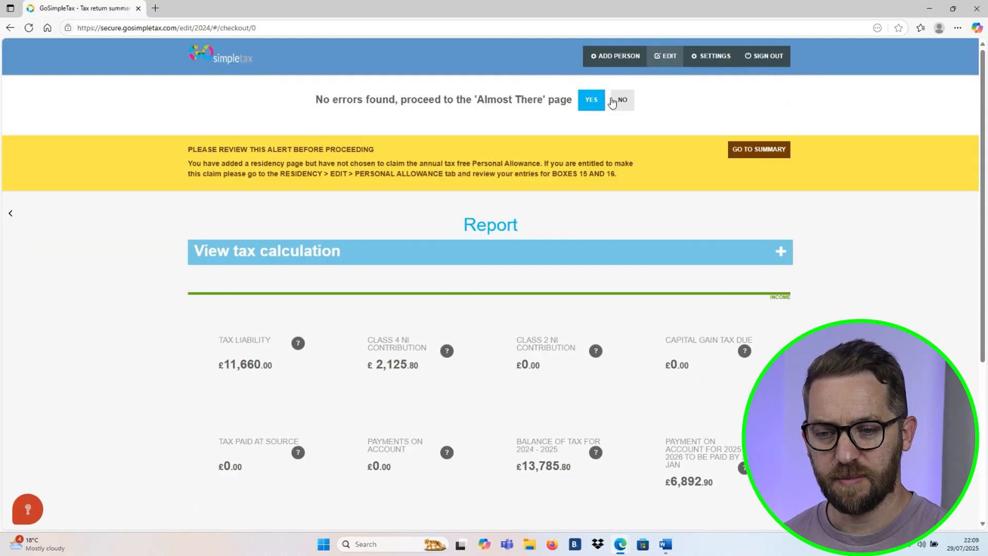
{"action": "left_click", "coordinate": [597, 101]}
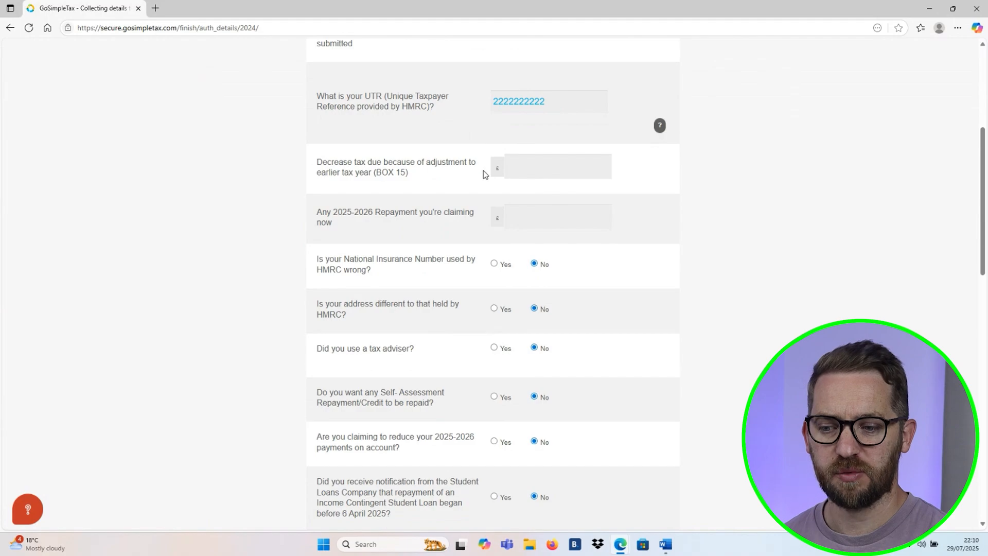
{"action": "scroll", "coordinate": [484, 174], "scroll_direction": "down", "scroll_amount": 9}
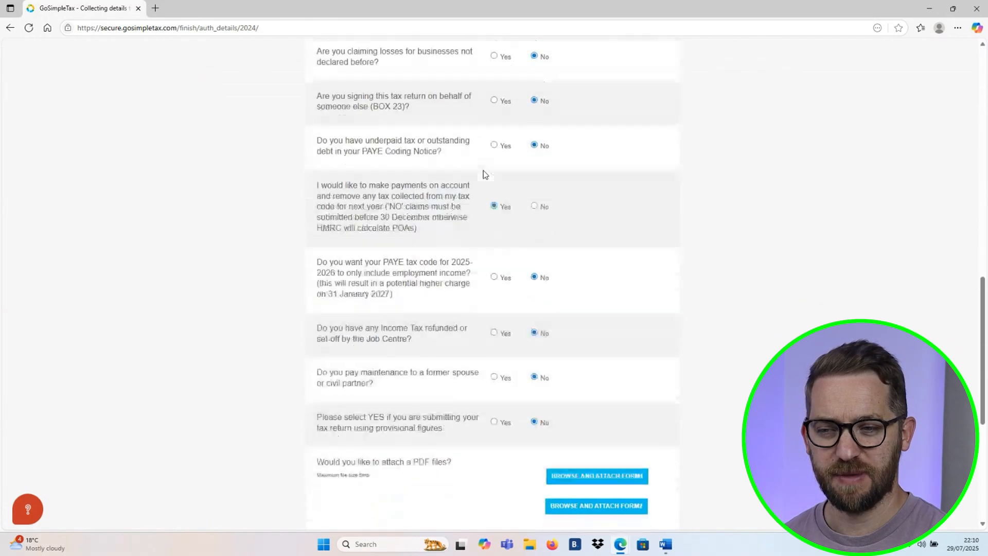
{"action": "scroll", "coordinate": [484, 174], "scroll_direction": "down", "scroll_amount": 4}
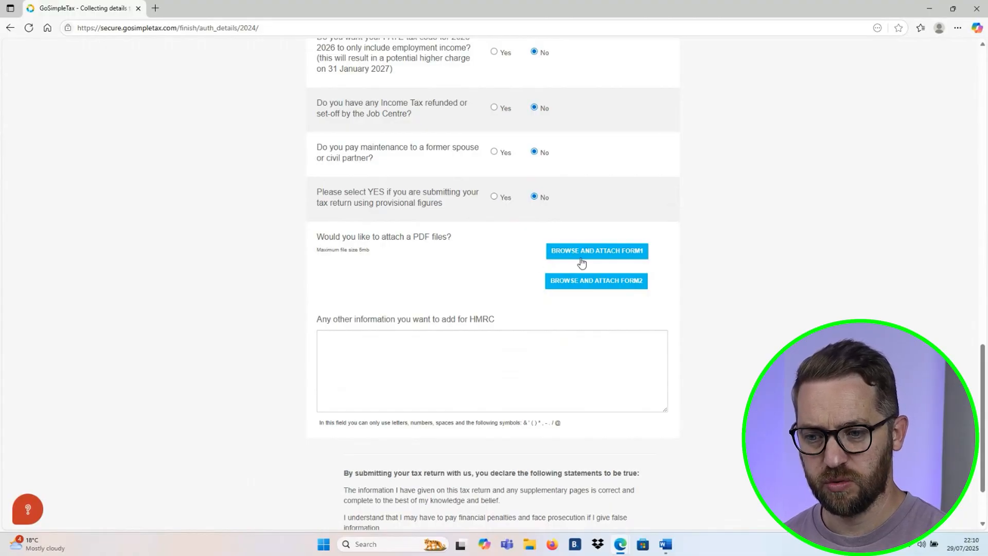
{"action": "scroll", "coordinate": [581, 263], "scroll_direction": "down", "scroll_amount": 2}
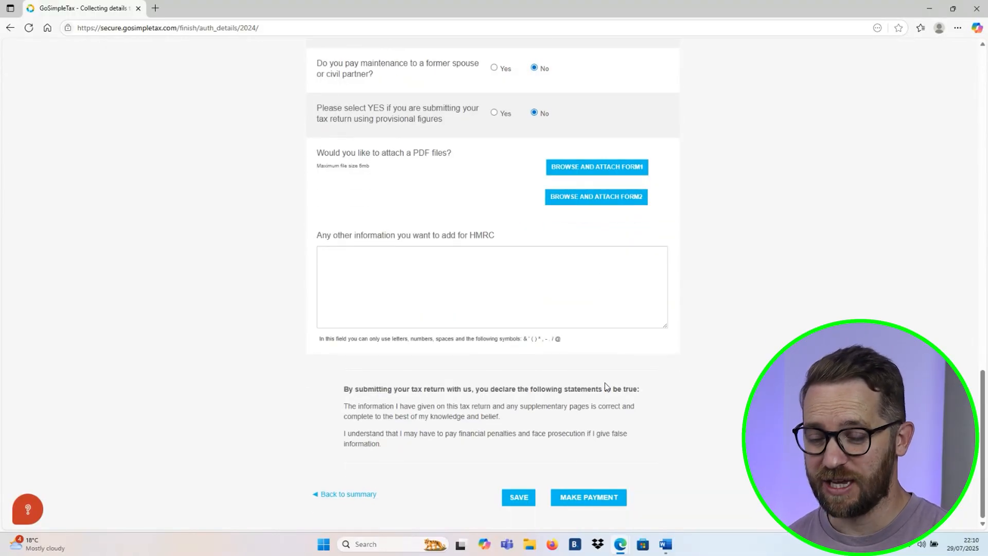